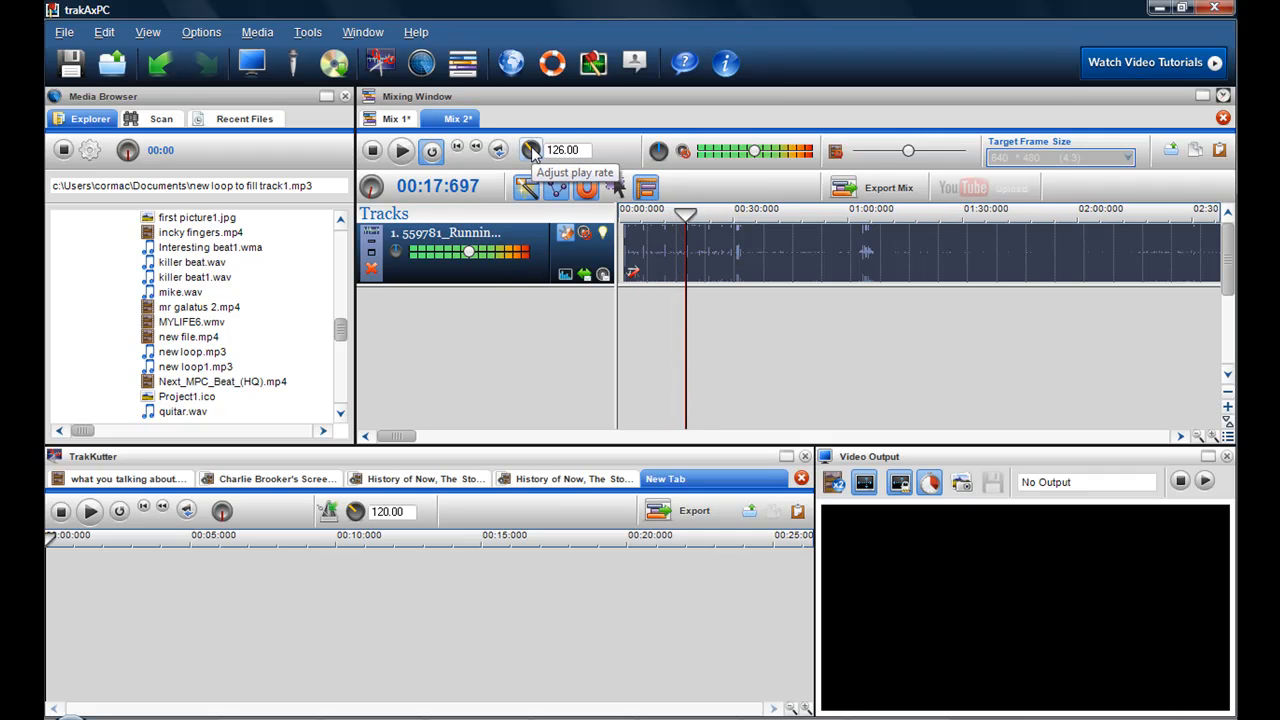
- Play the track from several points, including the passages at about 00:31, 01:04 and 03:28, to examine its breakdowns
left_click(740, 304)
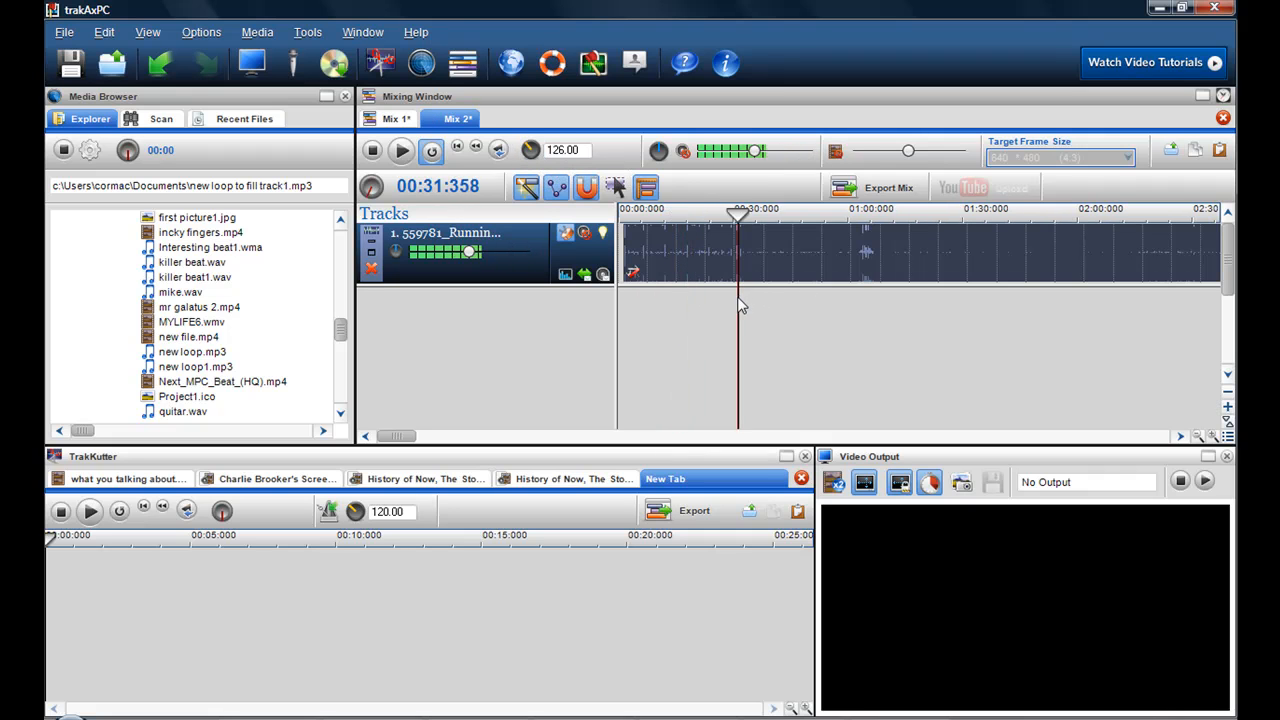
left_click(864, 302)
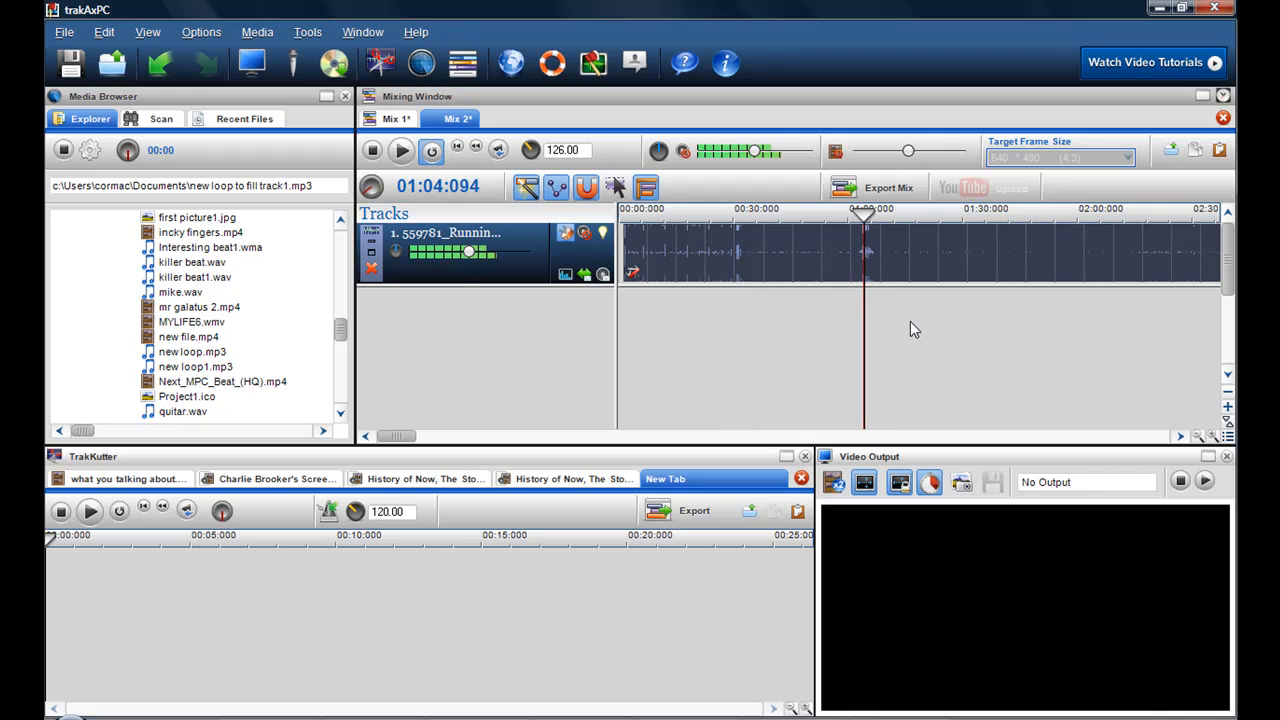
scroll(1026, 358, "down", 2)
left_click(1028, 308)
left_click(893, 293)
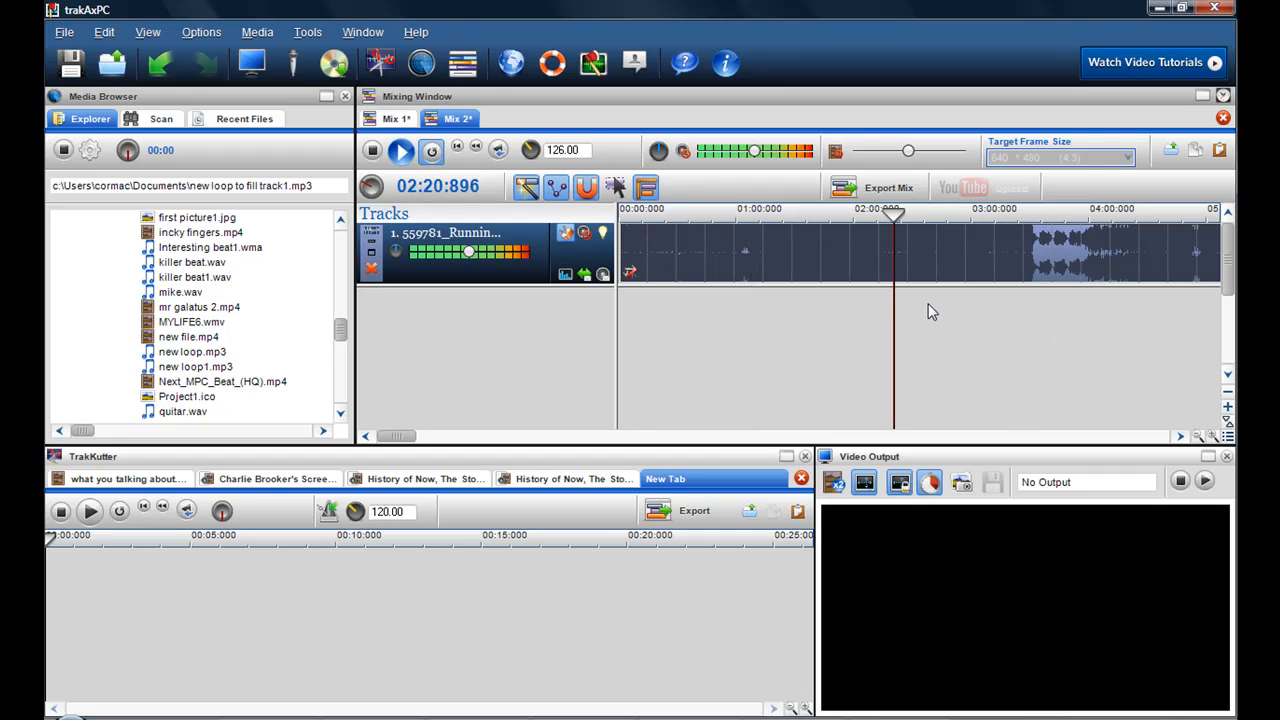
left_click(976, 306)
left_click(1026, 307)
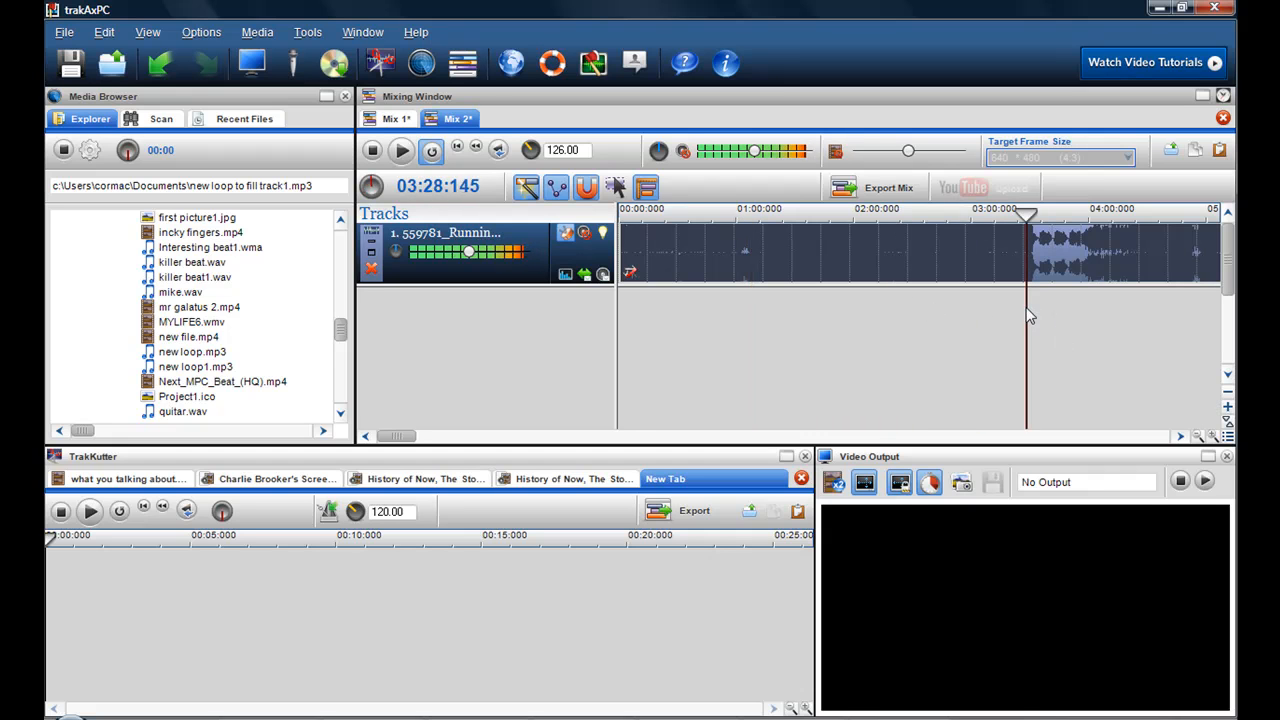
left_click(1036, 303)
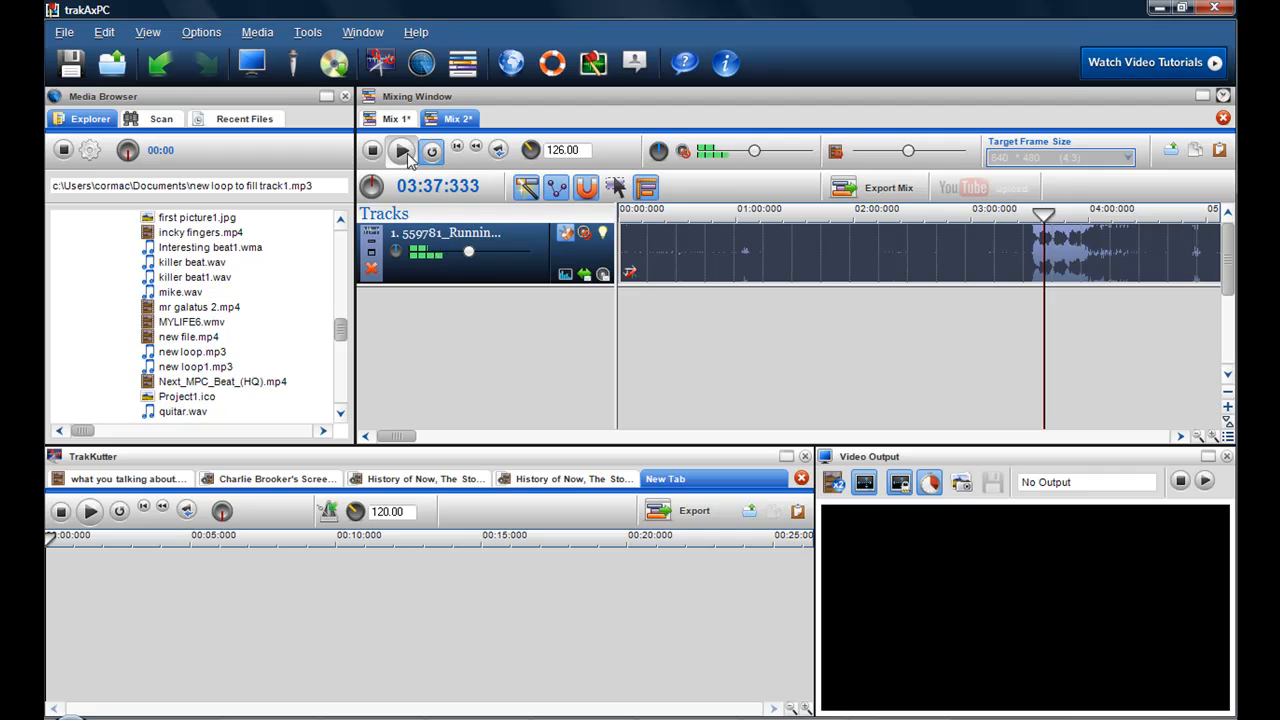
left_click(1063, 302)
left_click(1094, 306)
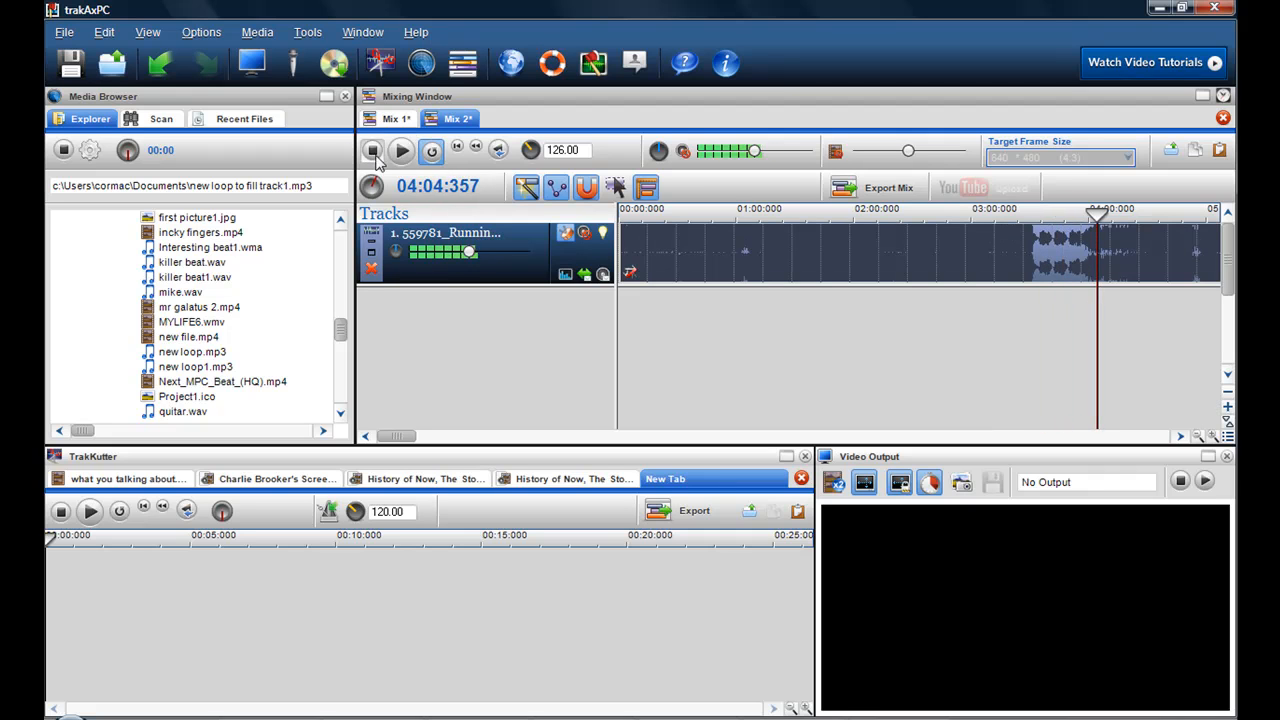
- Select a loop region about two seconds long on track 1, starting just after 00:12:000, and audition it
left_click(651, 309)
scroll(754, 323, "up", 4)
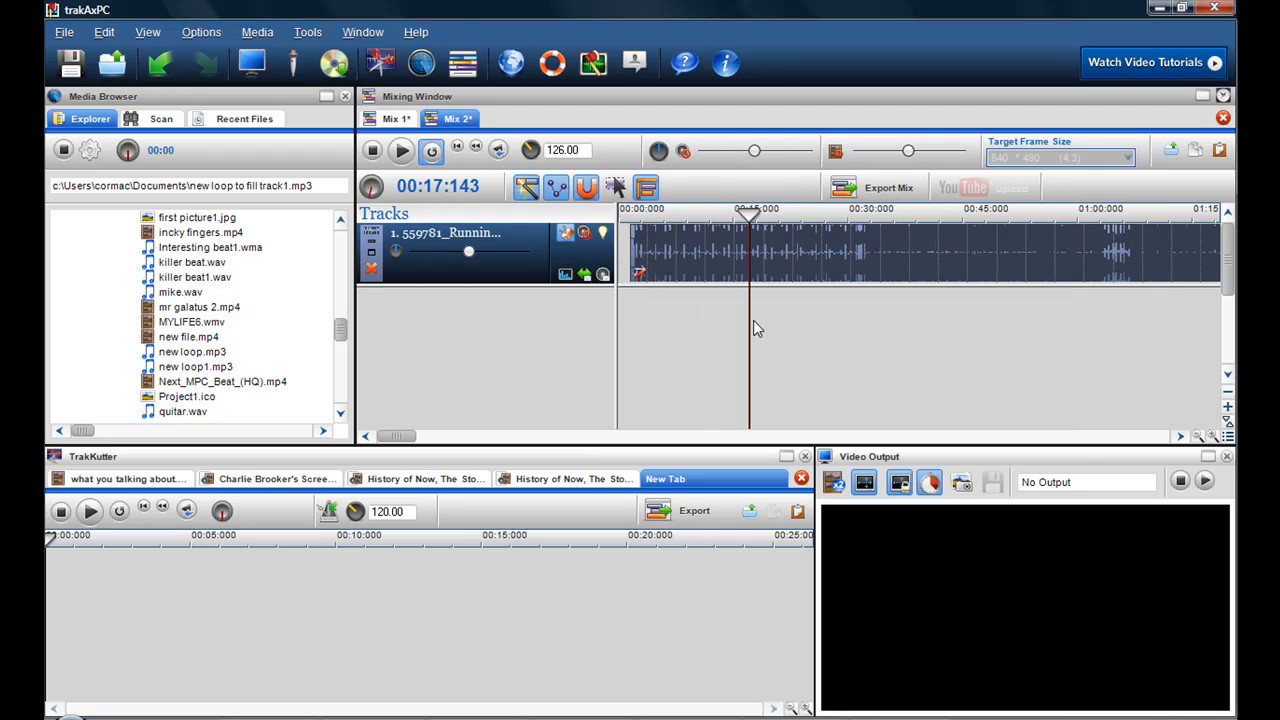
scroll(870, 312, "up", 2)
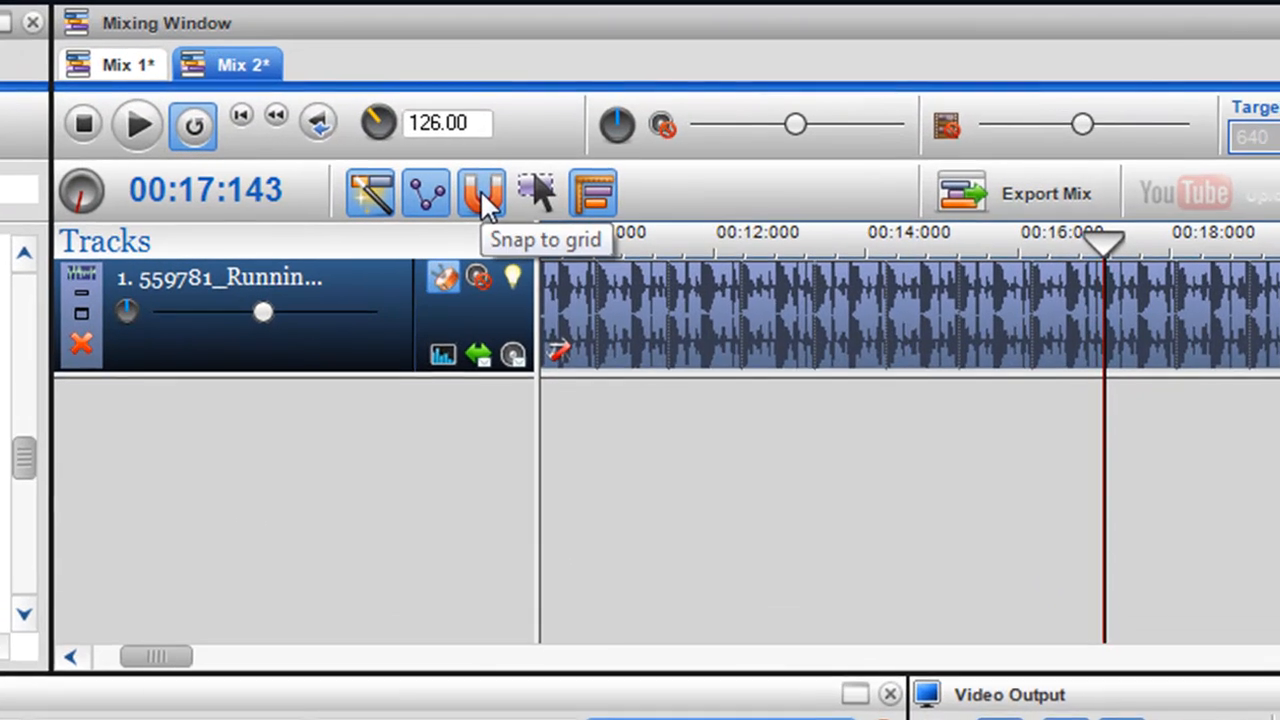
left_click(480, 198)
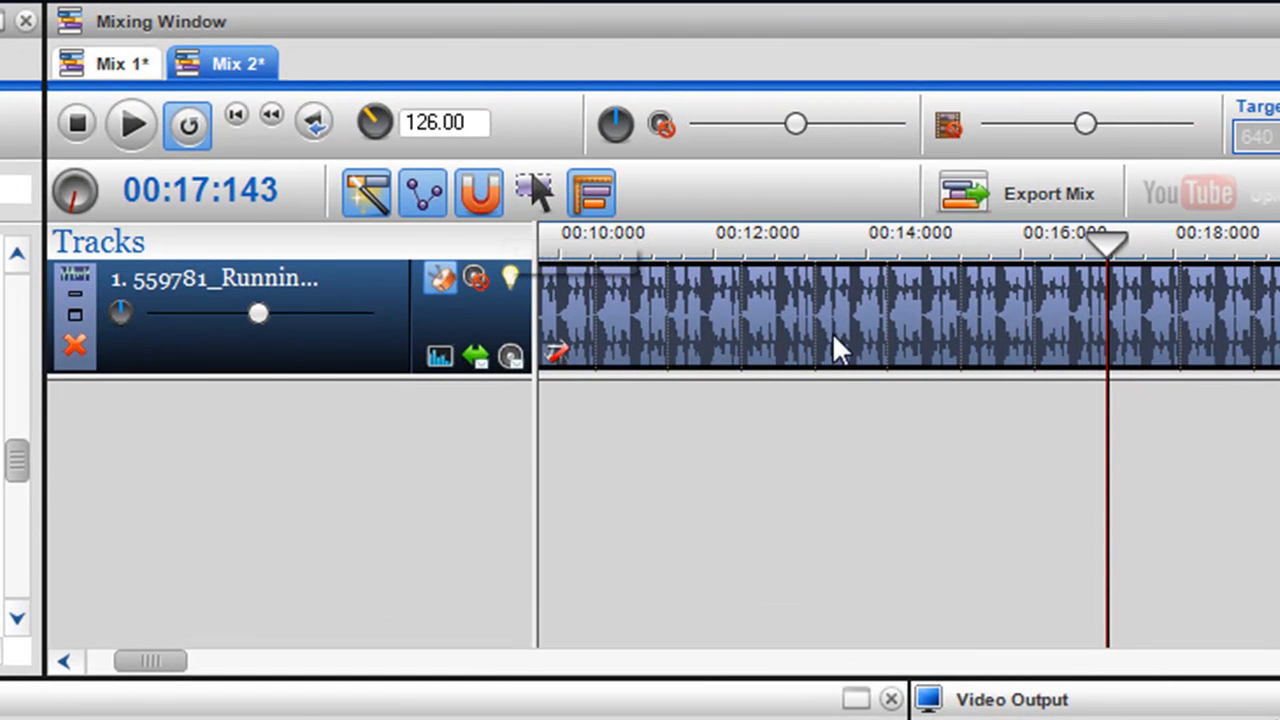
left_click(812, 286)
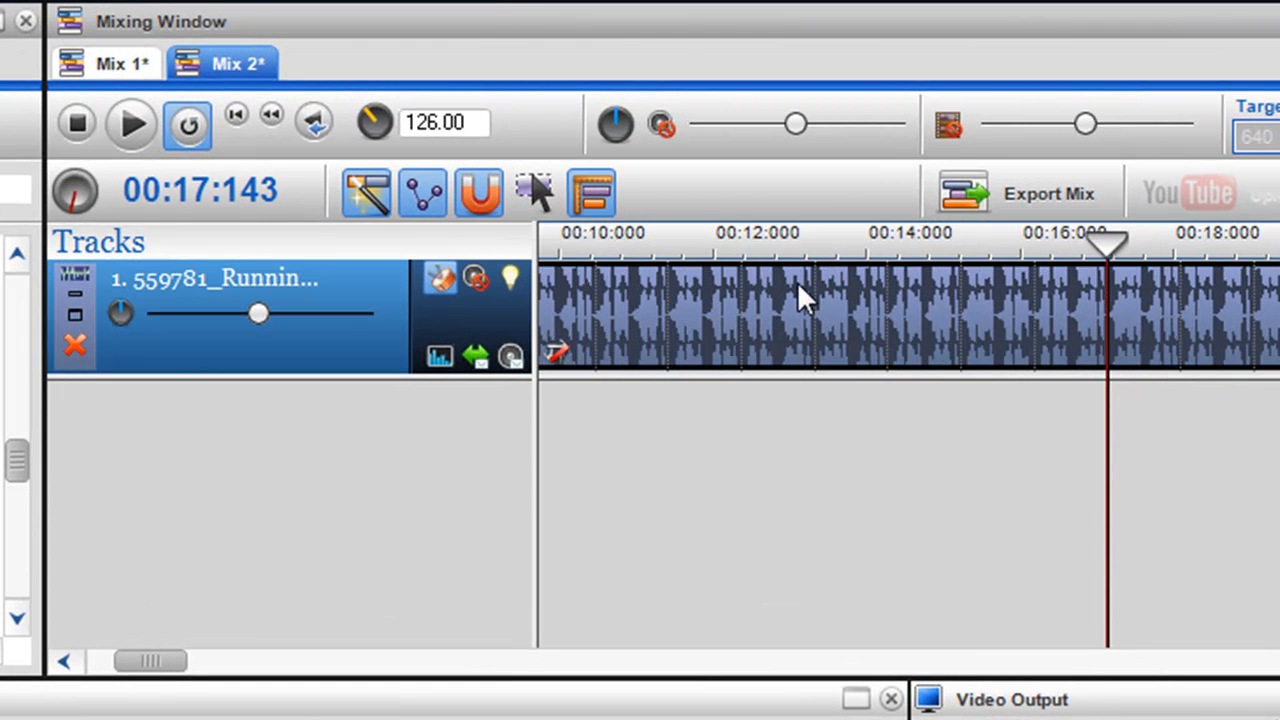
left_click_drag(802, 288, 958, 362)
left_click(131, 124)
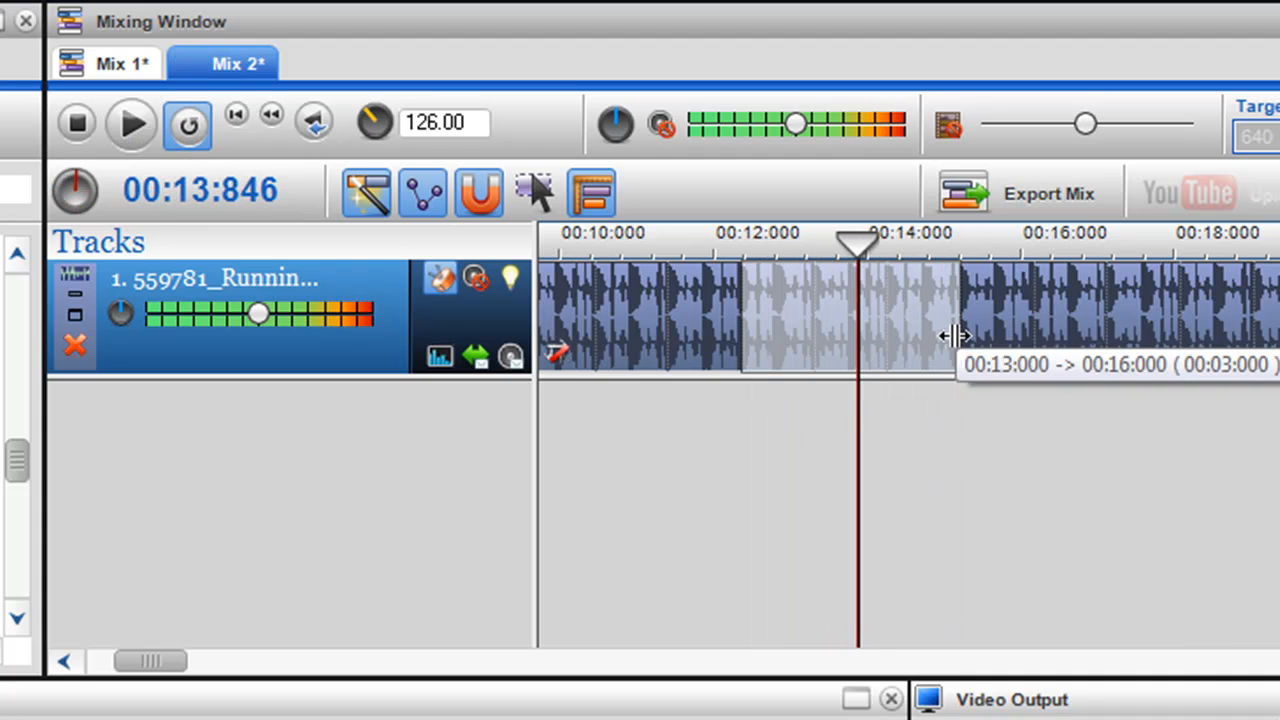
left_click_drag(950, 334, 884, 341)
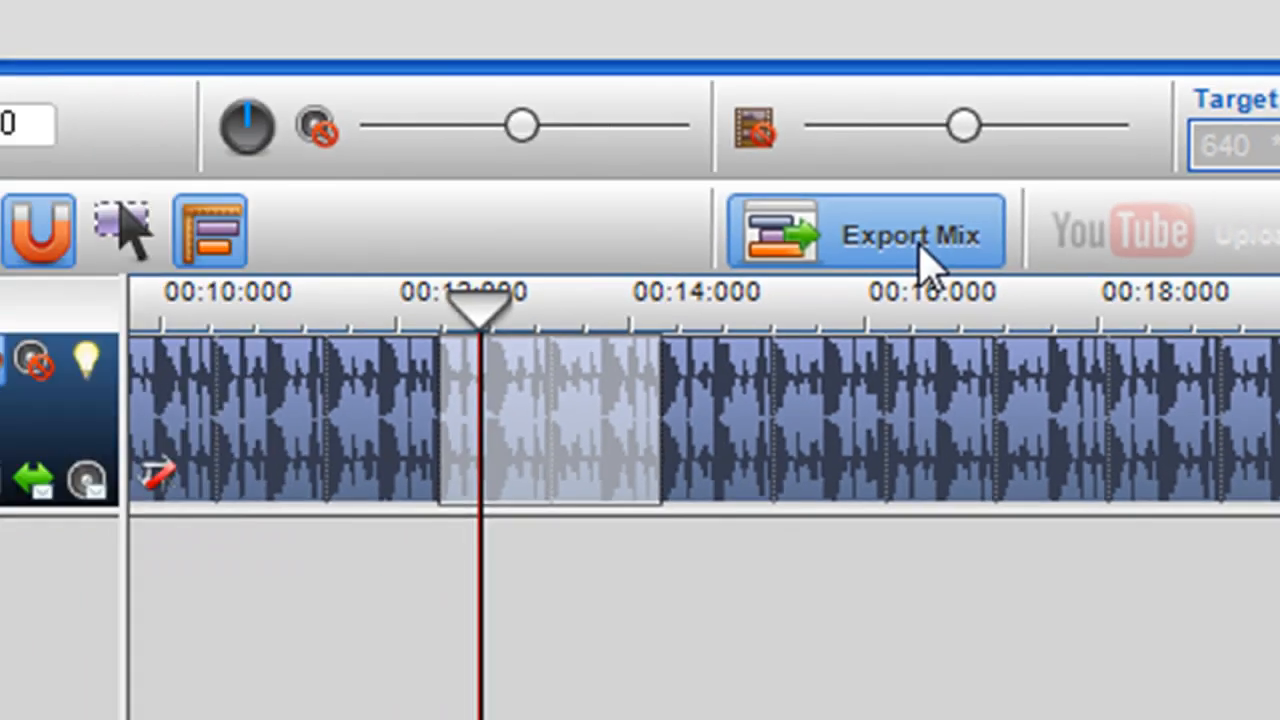
- Export the selected loop as a Wave Audio File named "New loop to fill in track.wav"
left_click(875, 245)
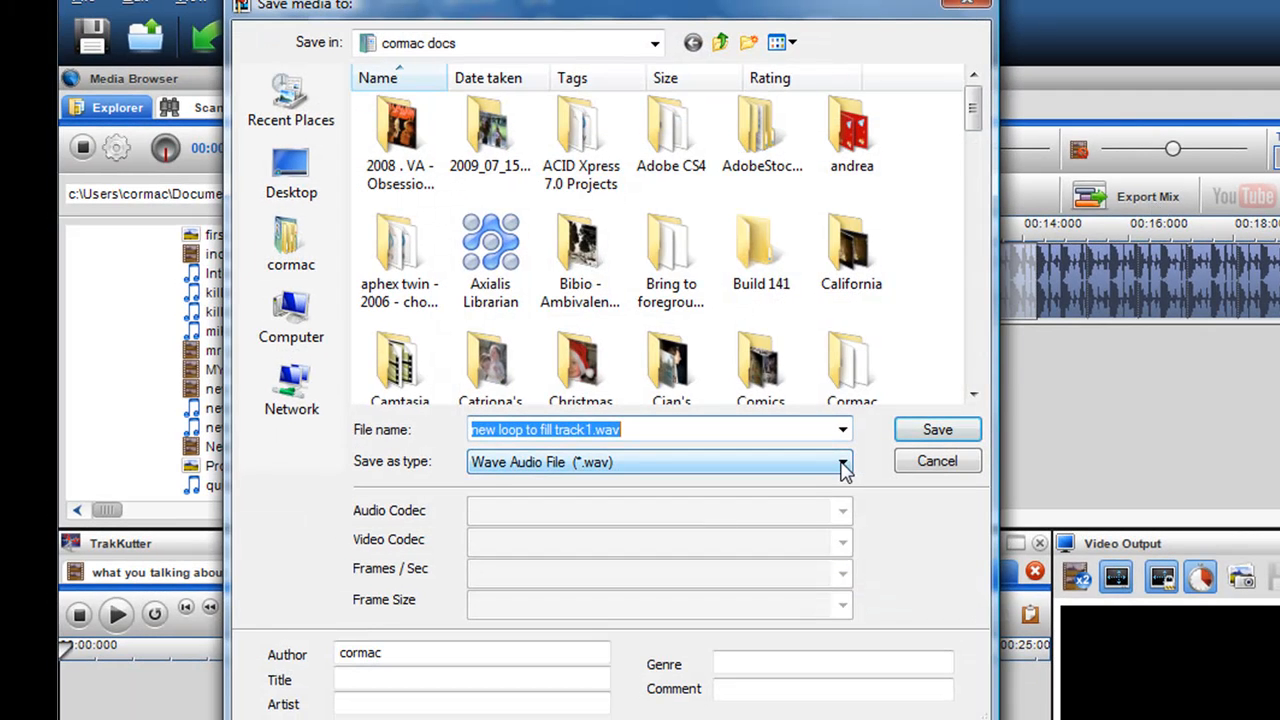
left_click(843, 464)
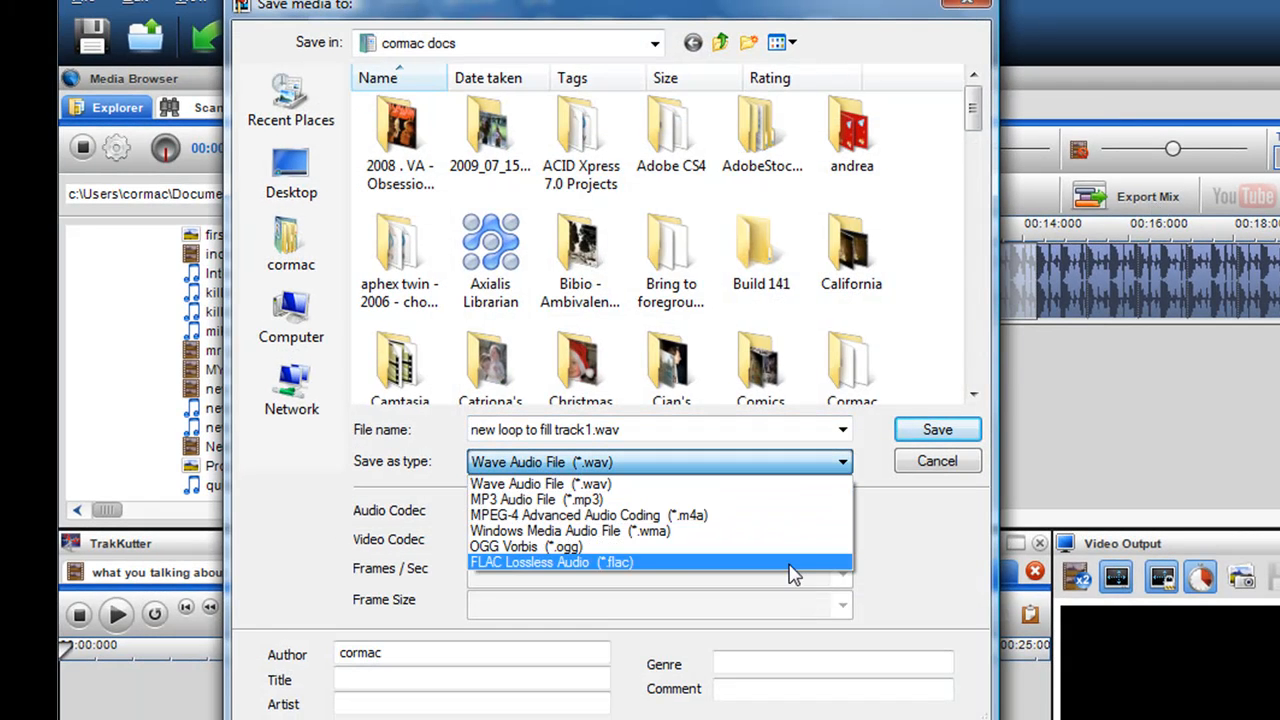
left_click(758, 486)
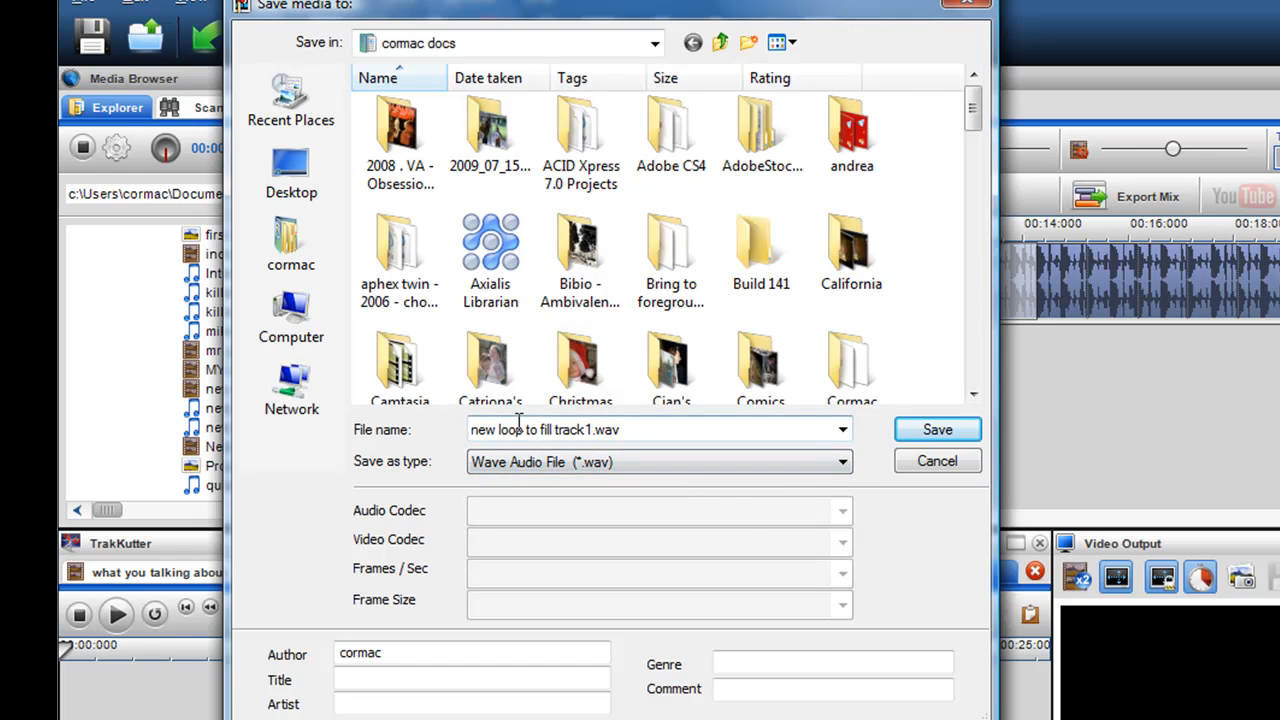
left_click(565, 430)
left_click(578, 430)
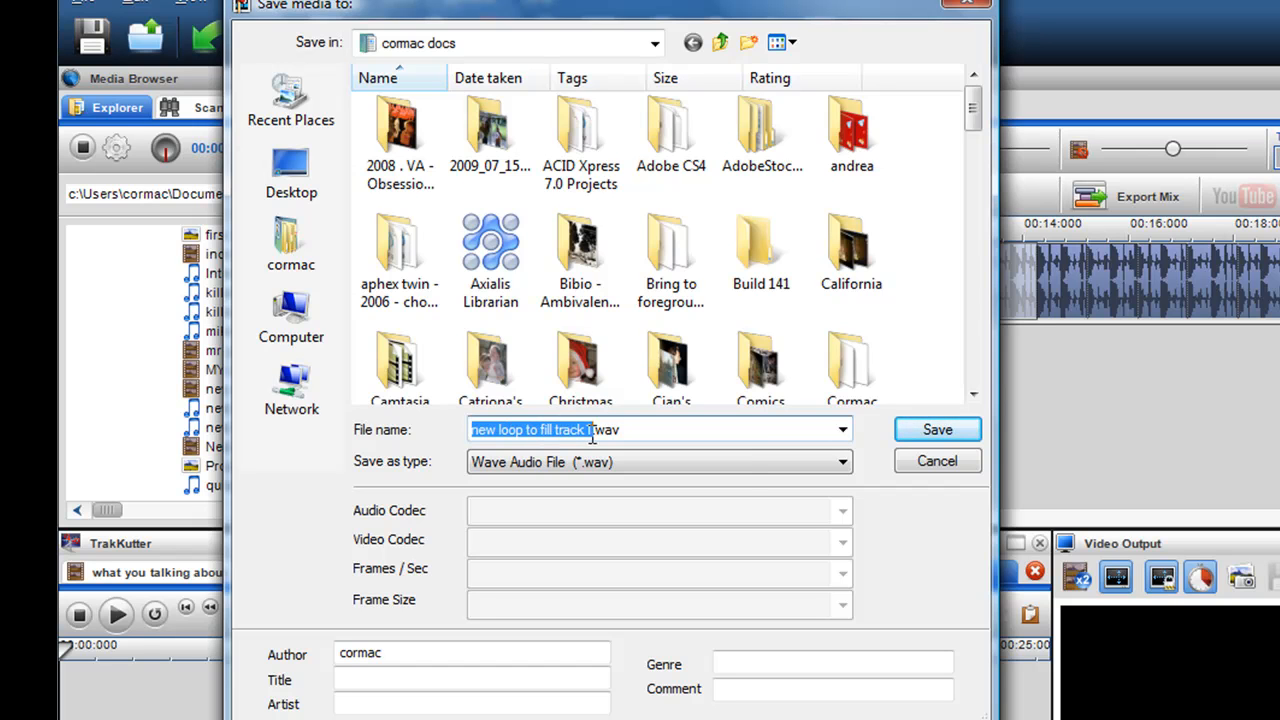
key("BackSpace")
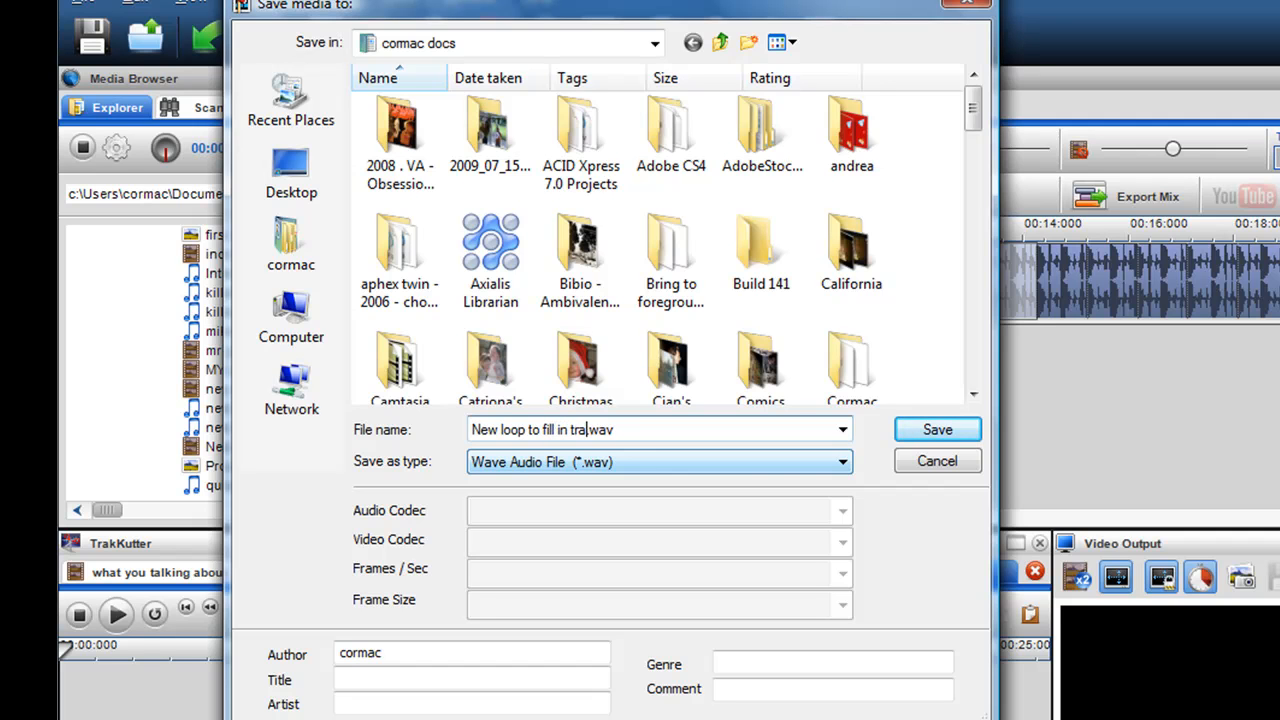
left_click(800, 472)
left_click(771, 488)
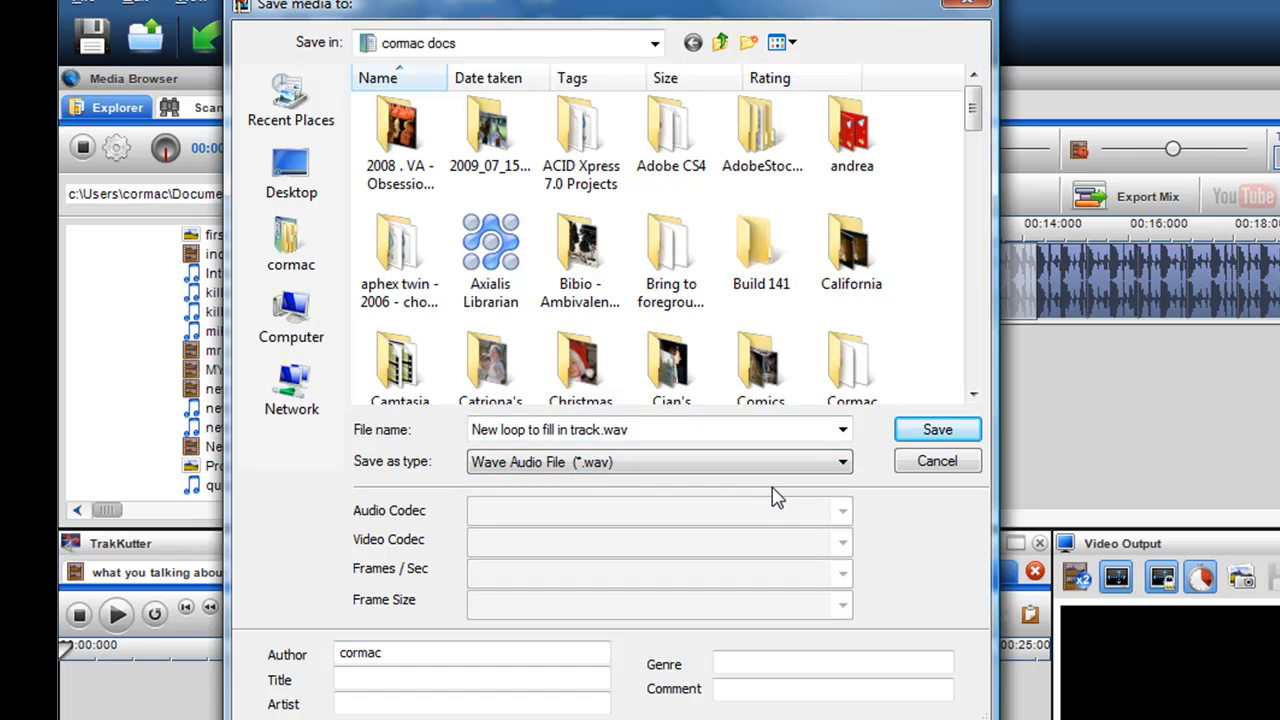
left_click(930, 433)
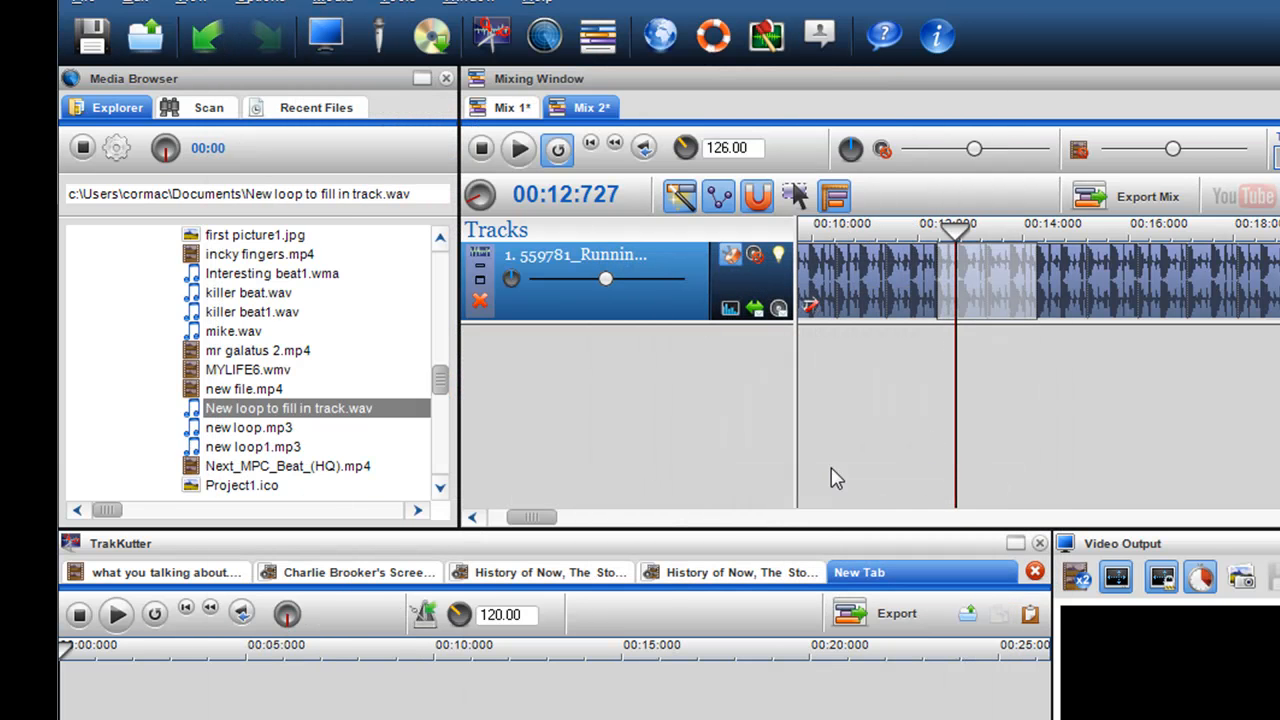
- Preview the exported file "New loop to fill in track.wav" from the media browser and stop the playback
right_click(292, 415)
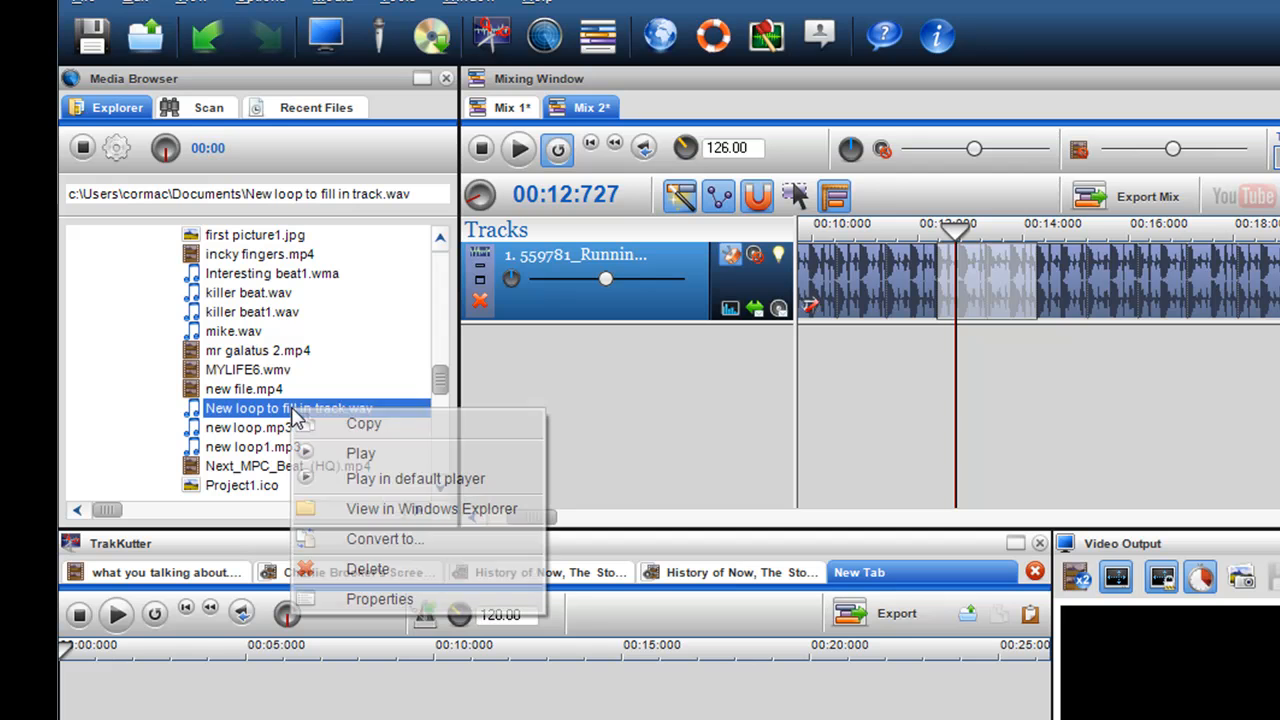
left_click(335, 451)
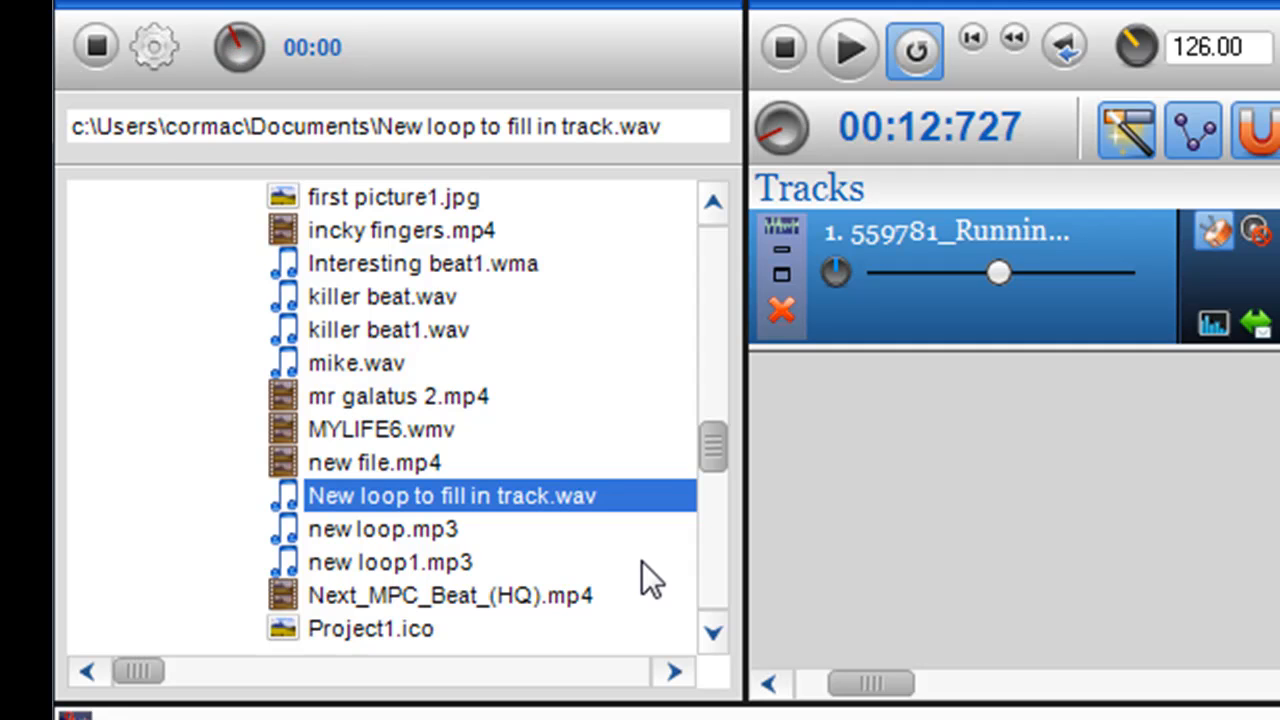
left_click(1030, 577)
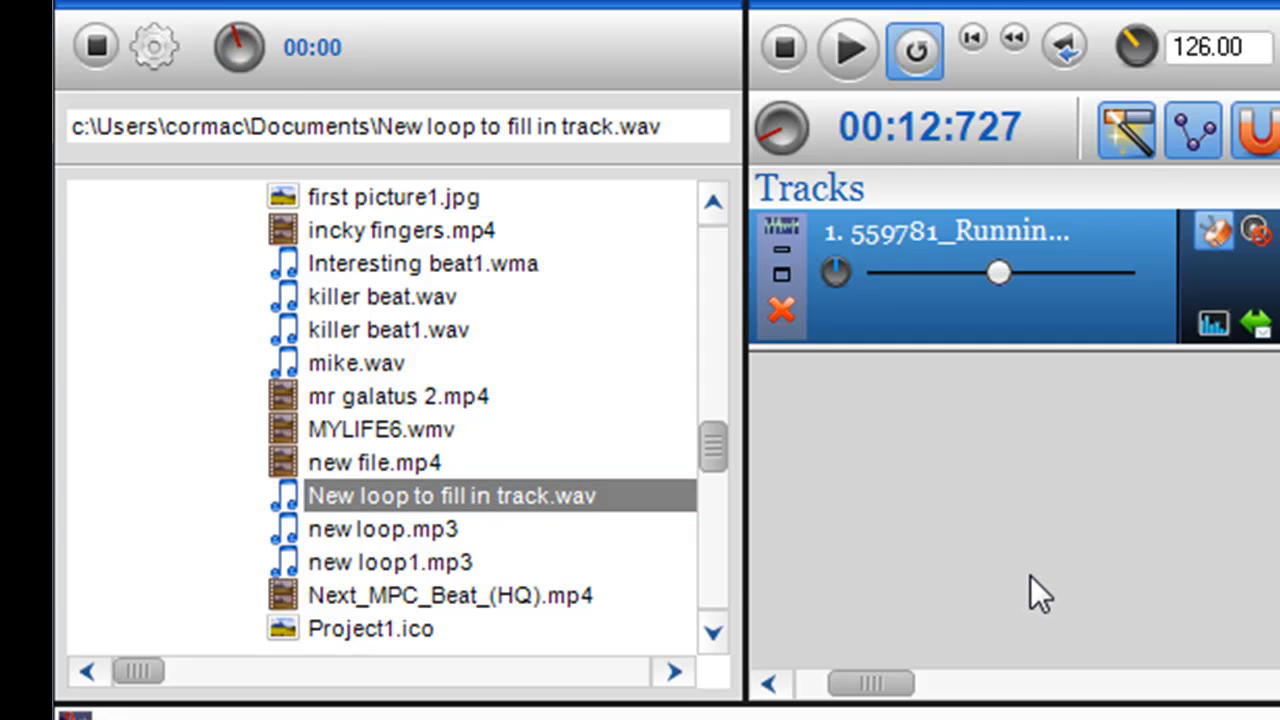
left_click(96, 47)
- Listen to the breakdown on track 1 from 01:04:000 and stop the playback after the passage
left_click_drag(882, 688, 923, 699)
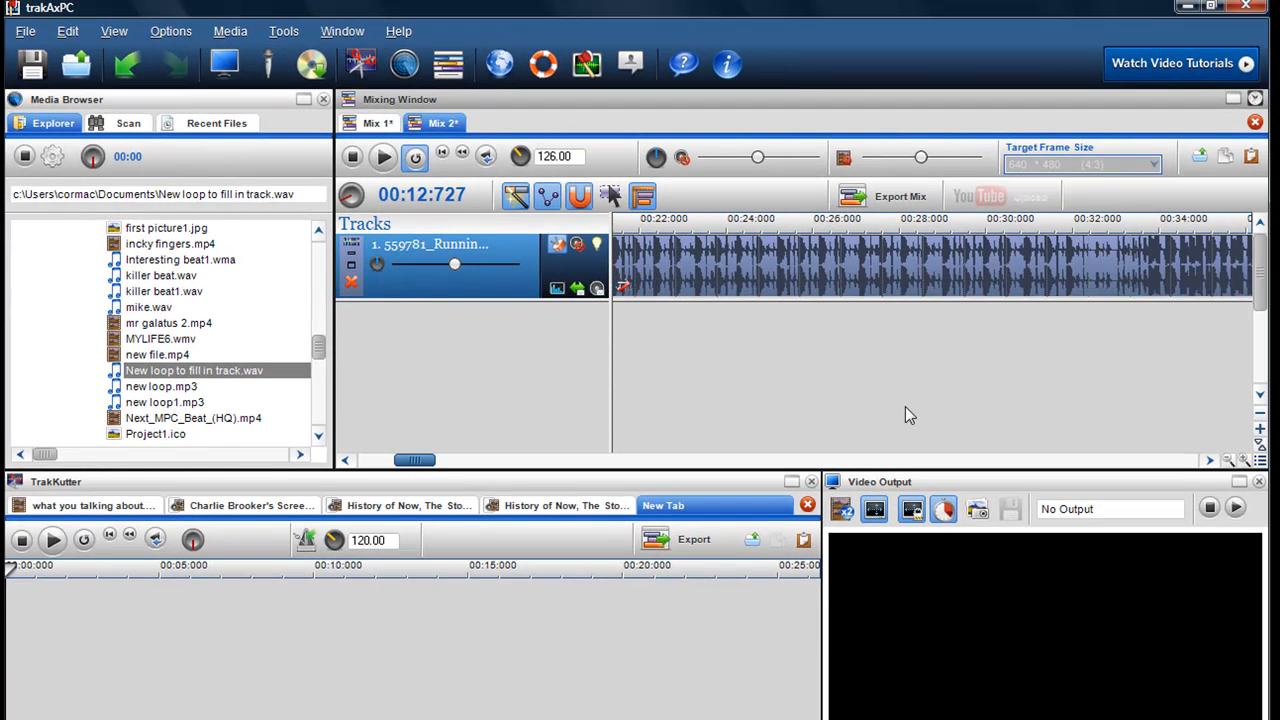
scroll(985, 410, "down", 3)
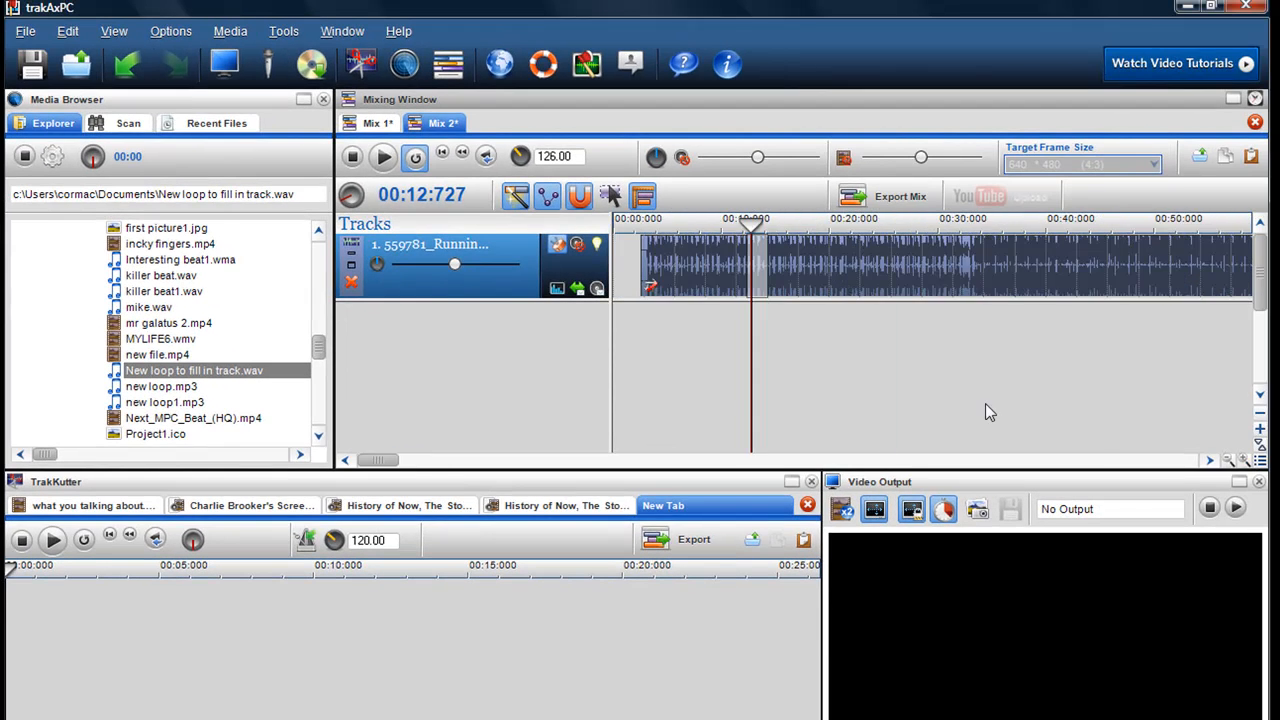
left_click(1129, 320)
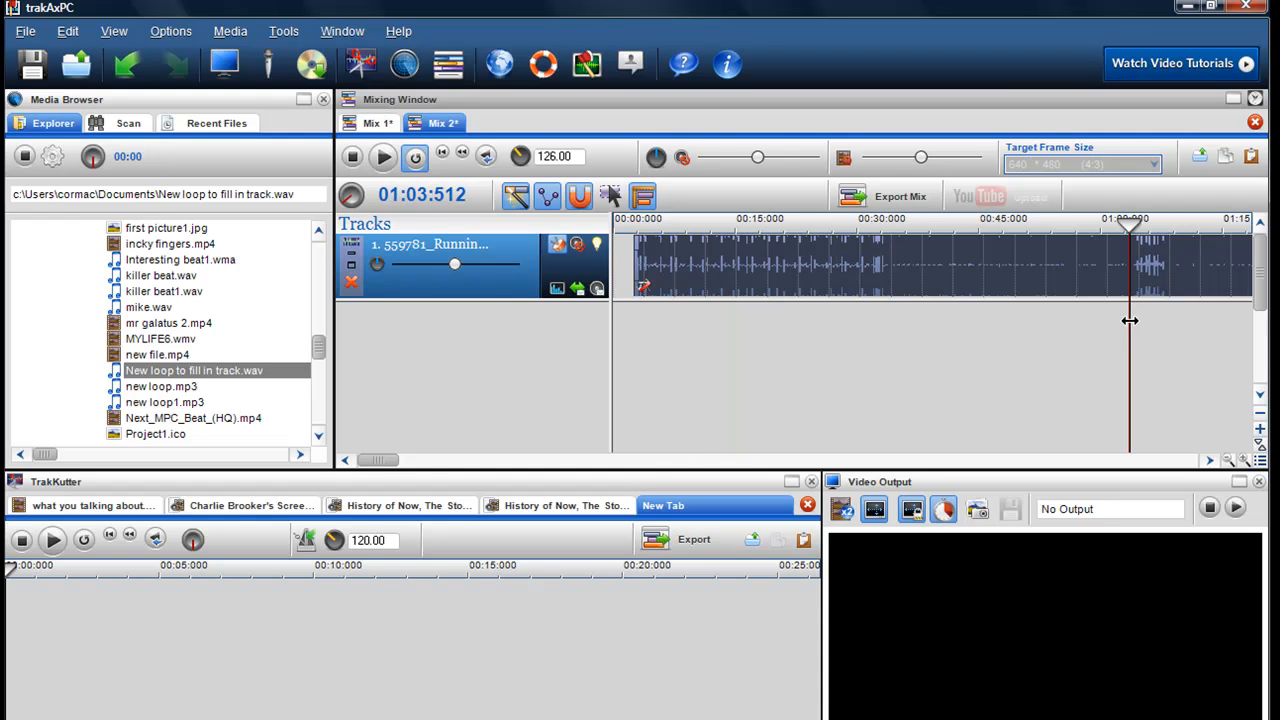
left_click(1133, 322)
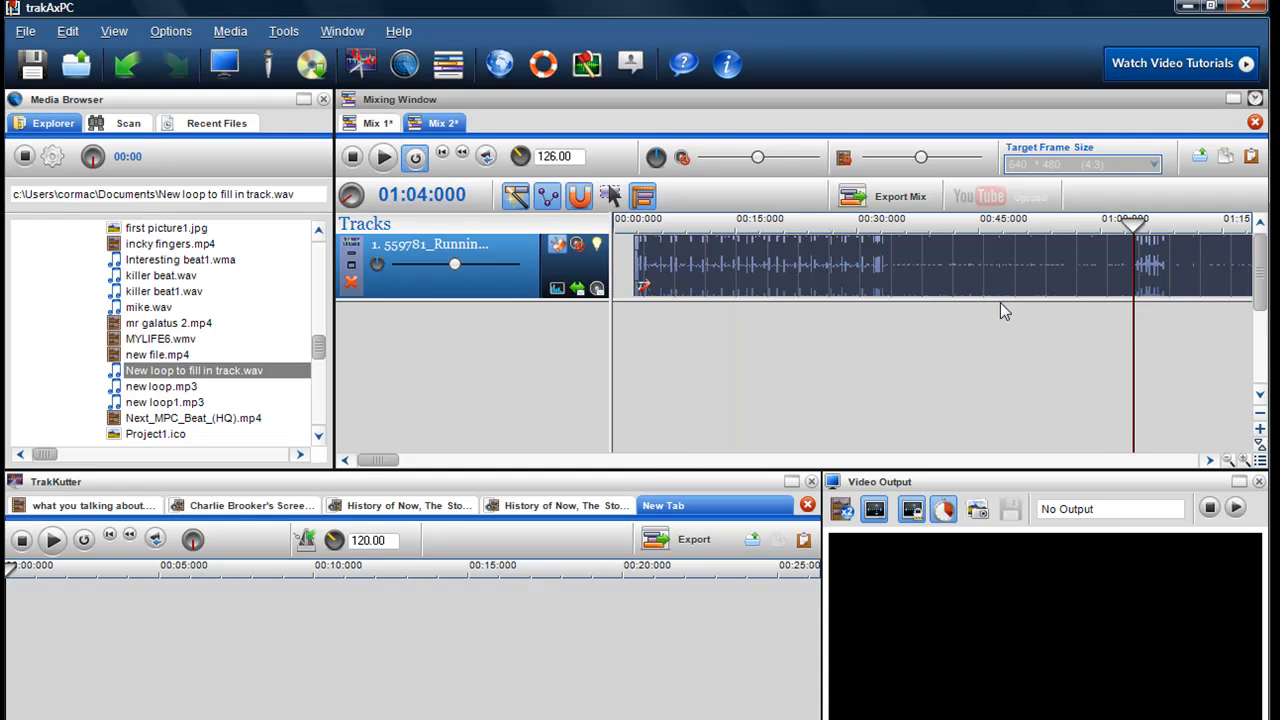
left_click(384, 158)
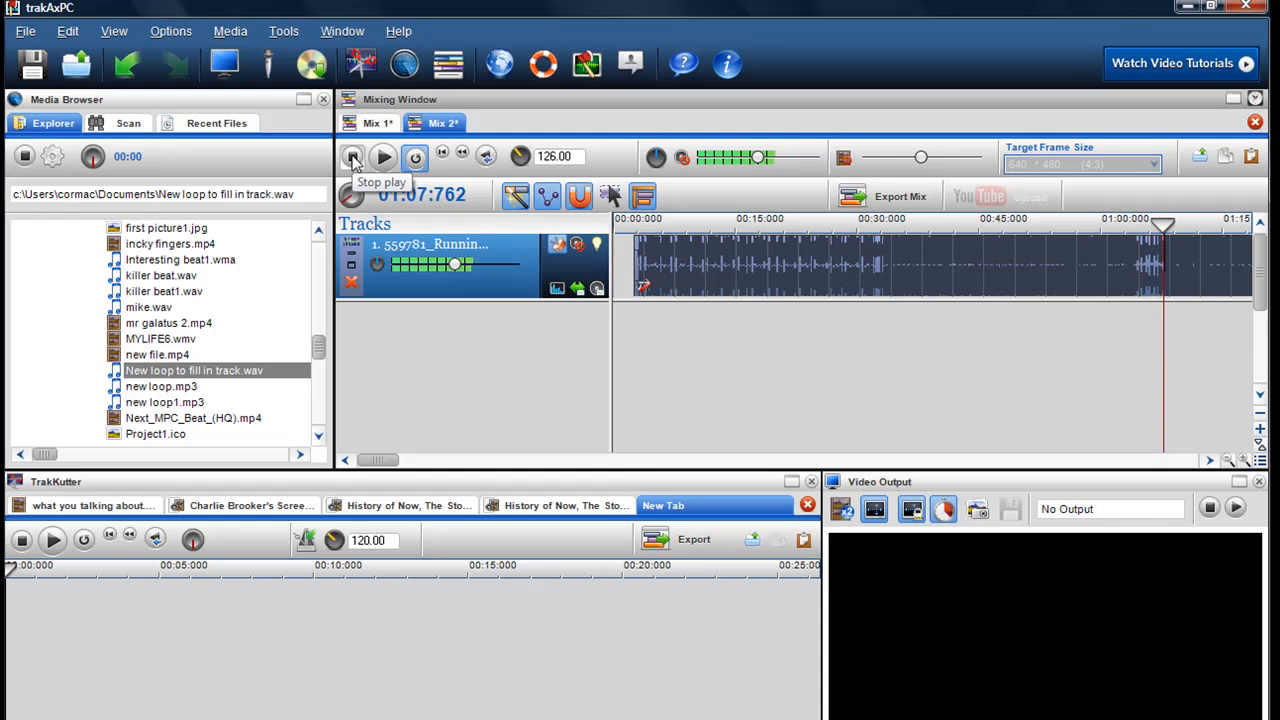
left_click(352, 157)
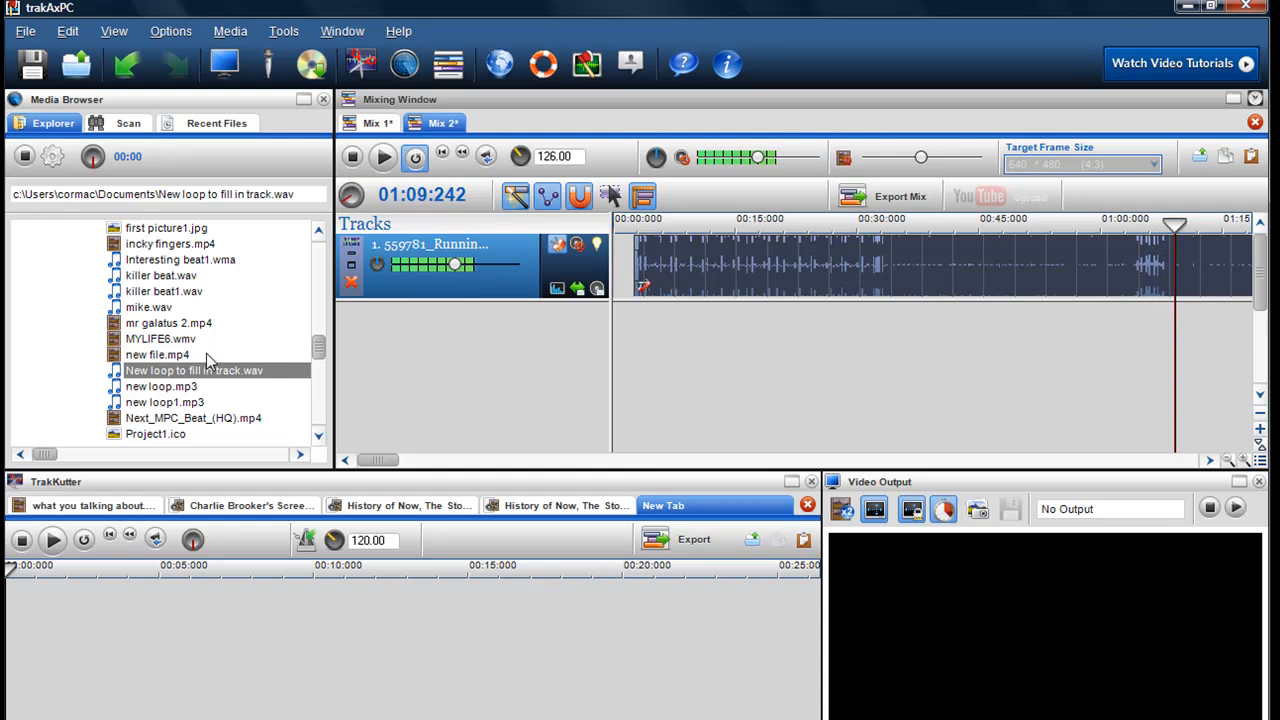
- Place "New loop to fill in track.wav" on a new track under the breakdown at about 01:04 and extend it to about 01:08
left_click(1135, 317)
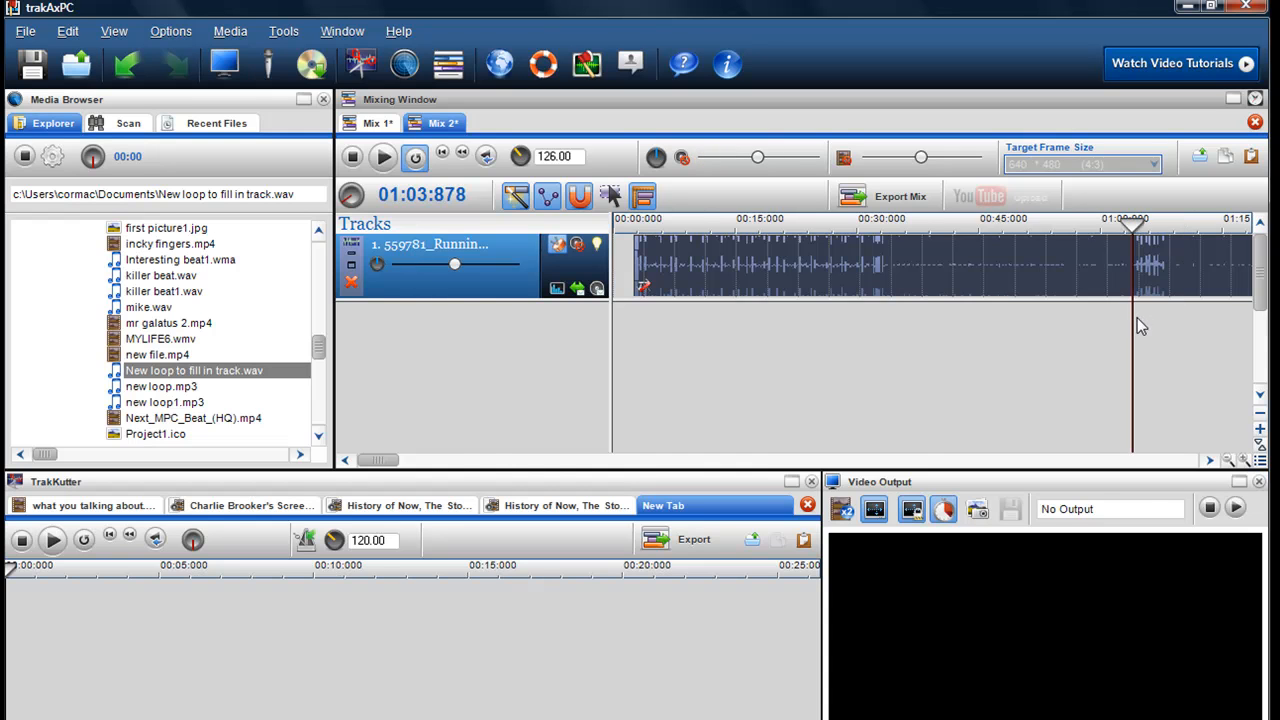
scroll(1128, 320, "up", 3)
scroll(1025, 331, "up", 1)
left_click(949, 325)
left_click(381, 157)
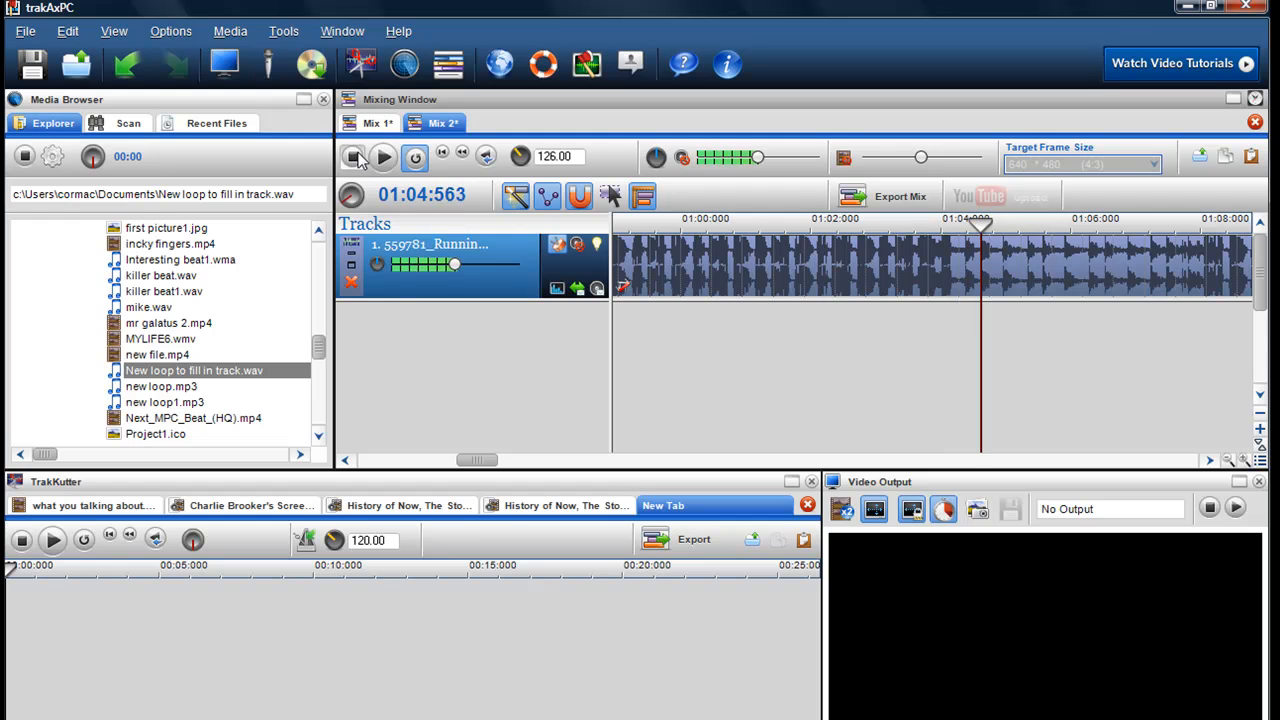
left_click_drag(226, 371, 955, 340)
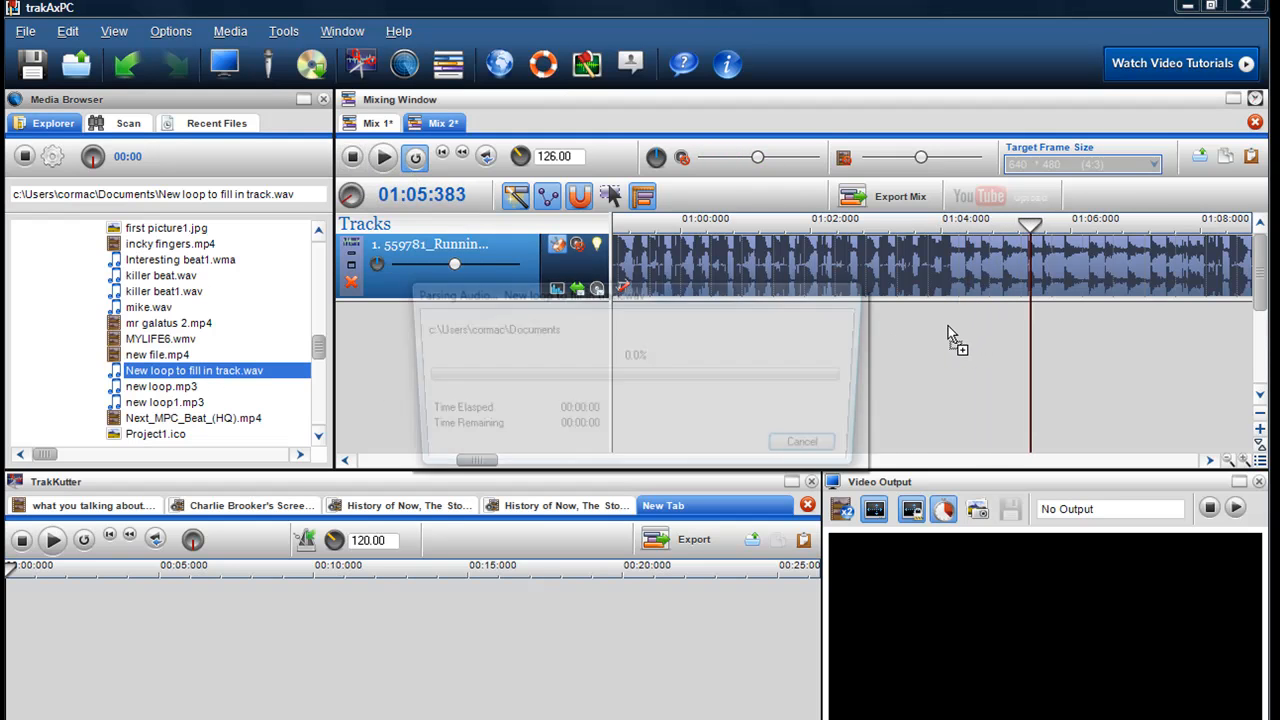
left_click_drag(1082, 334, 1220, 331)
- Play the mix from about 01:02:842 through the added loop to check the filled-in passage
left_click(866, 380)
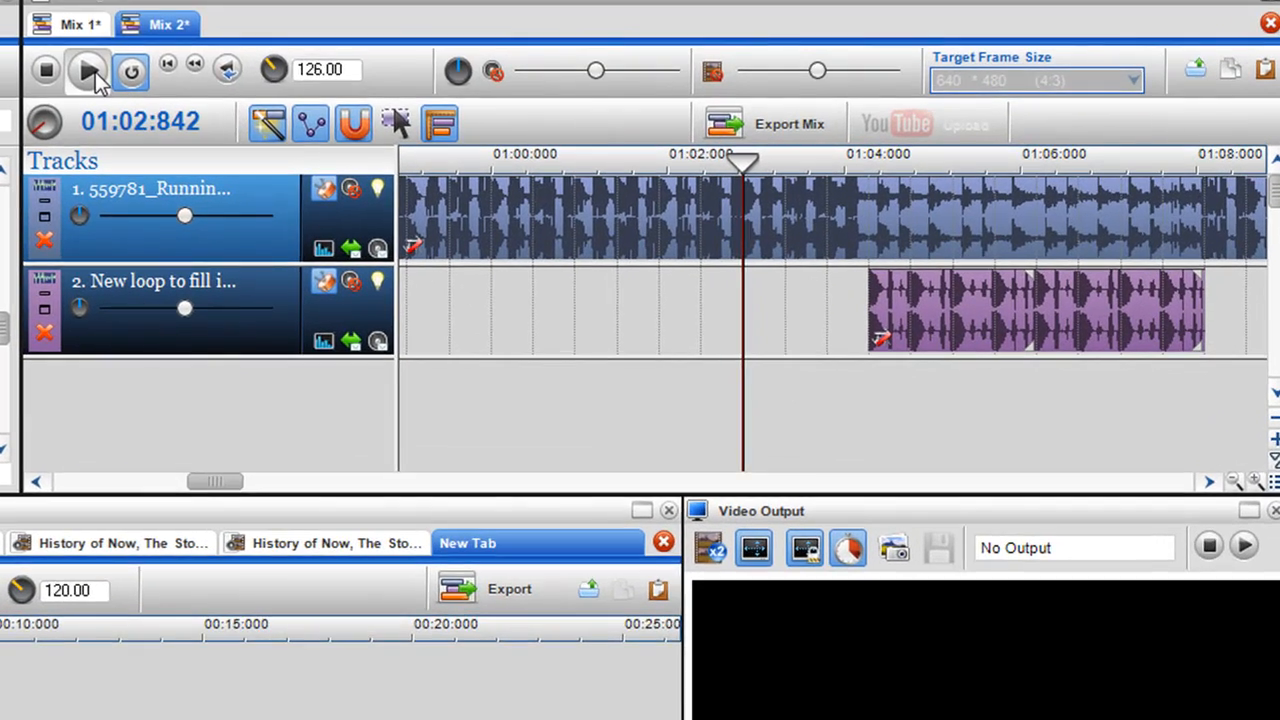
left_click(89, 71)
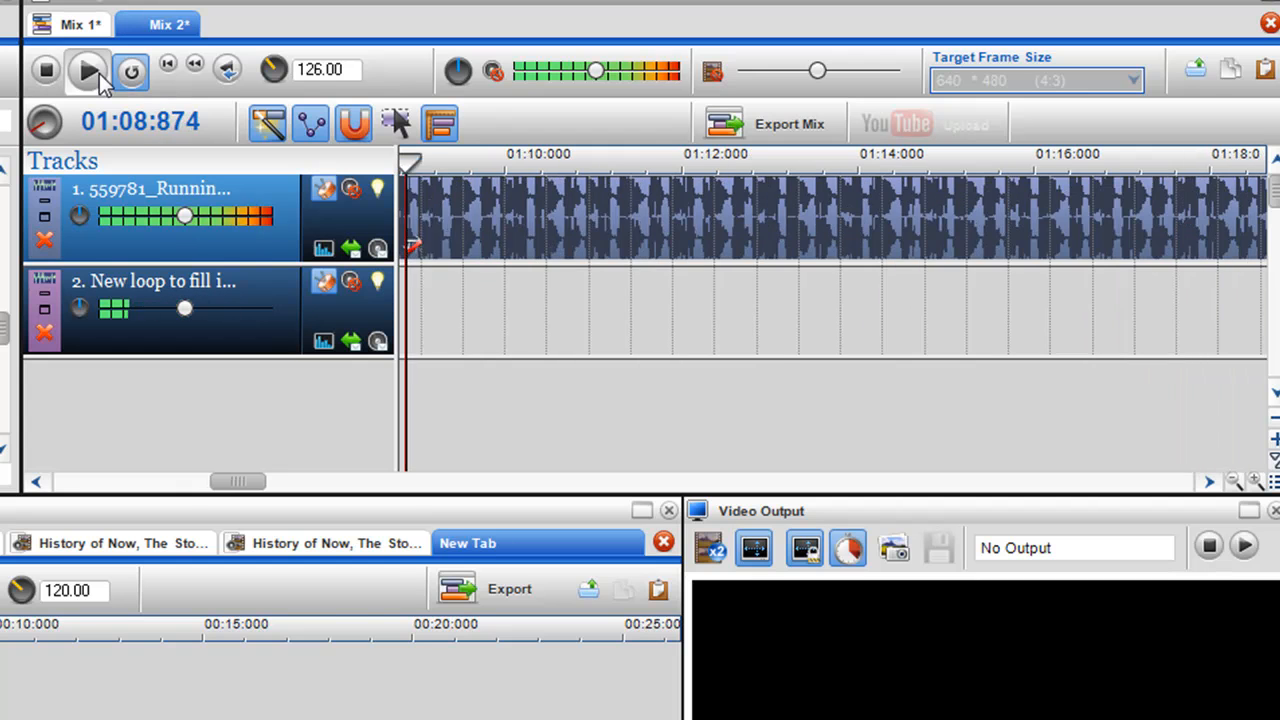
left_click(46, 70)
- Listen to the long breakdown on track 1 from about 03:32, pausing and resuming briefly, and stop the playback
scroll(1199, 363, "down", 3)
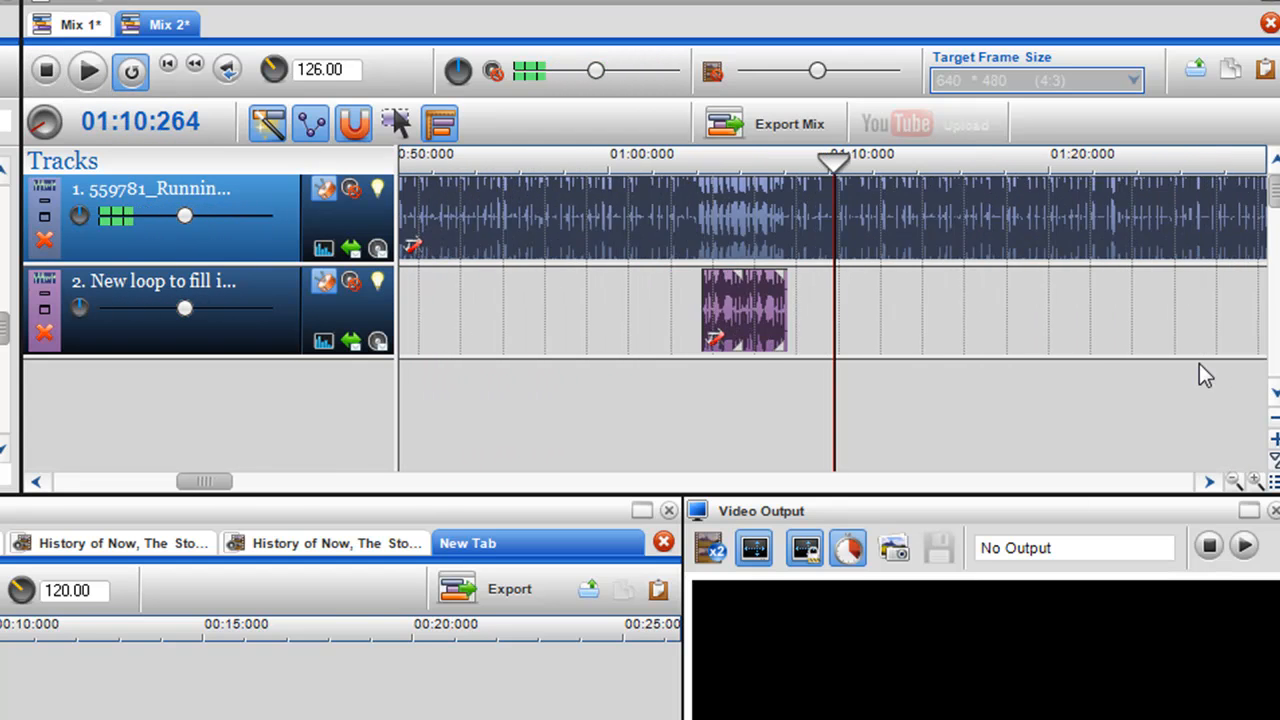
left_click_drag(204, 484, 595, 510)
left_click(681, 386)
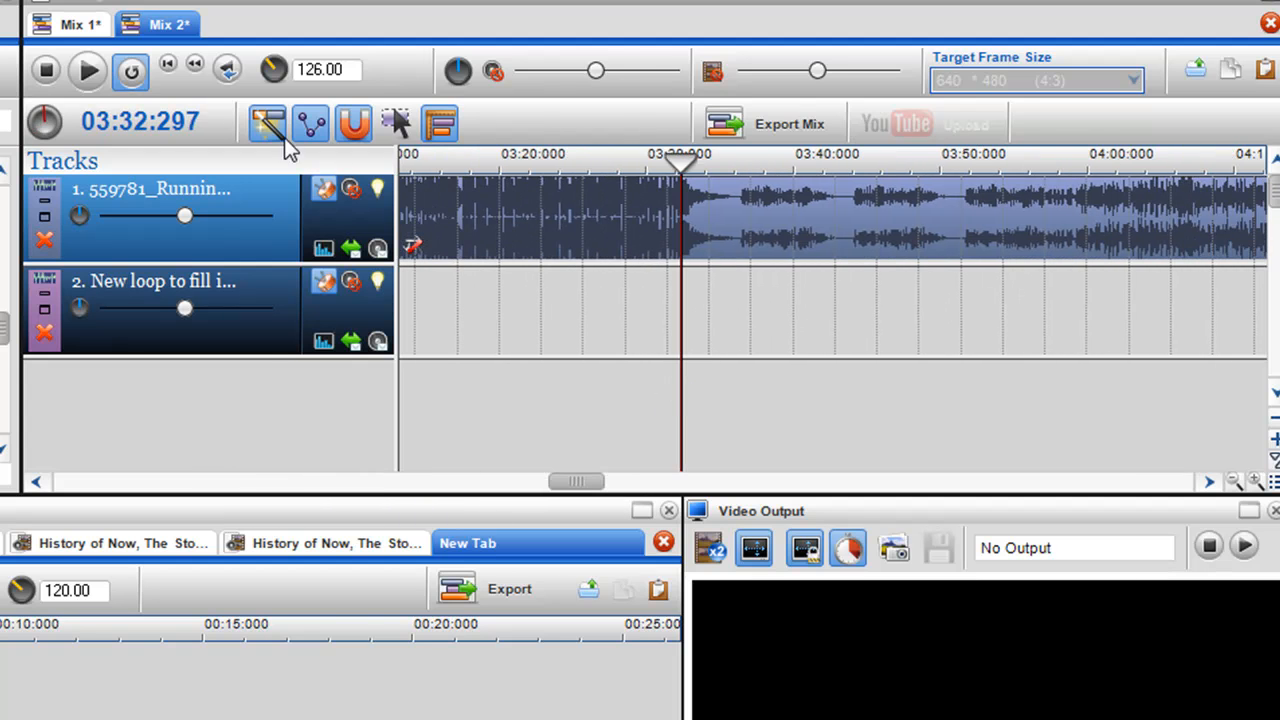
left_click(88, 72)
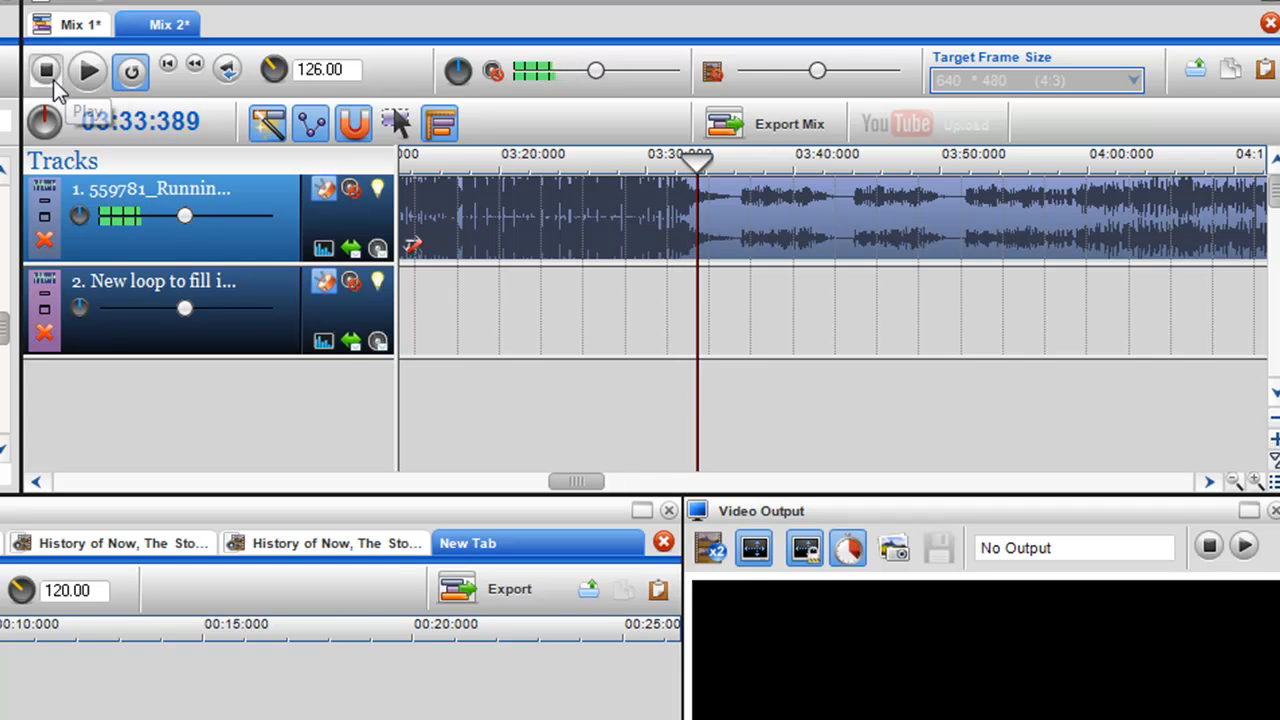
left_click(45, 72)
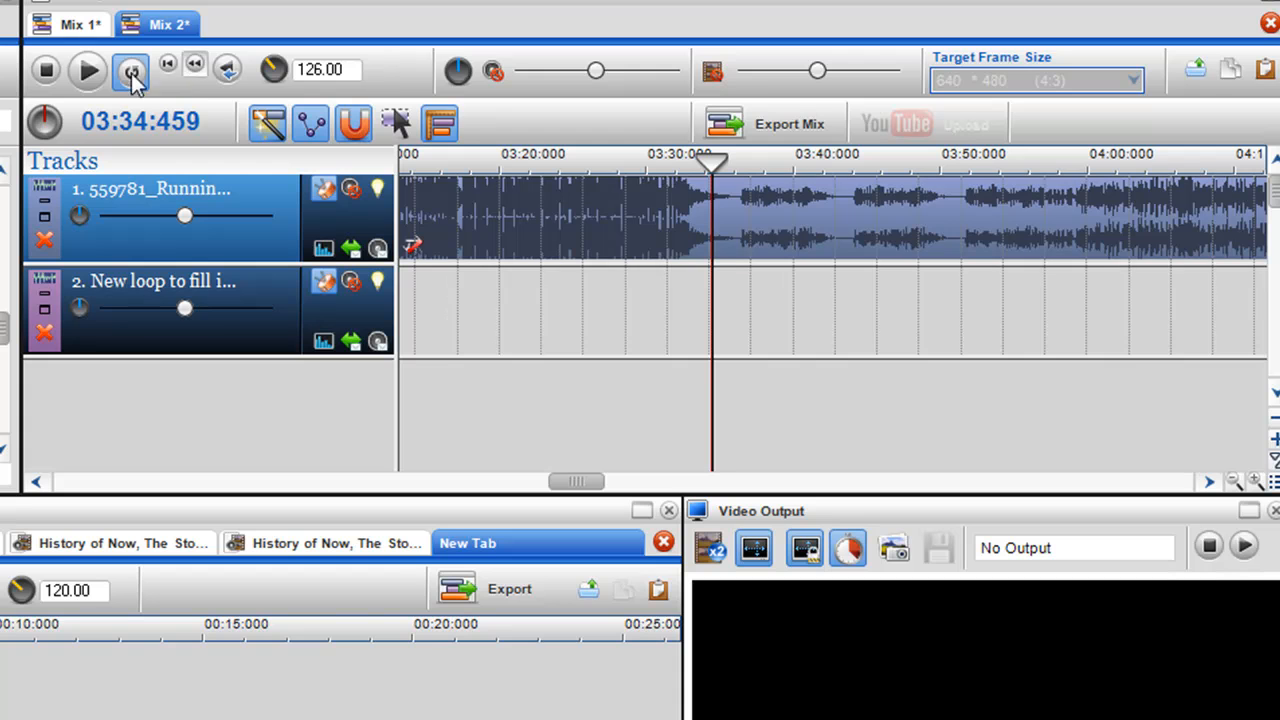
left_click(88, 72)
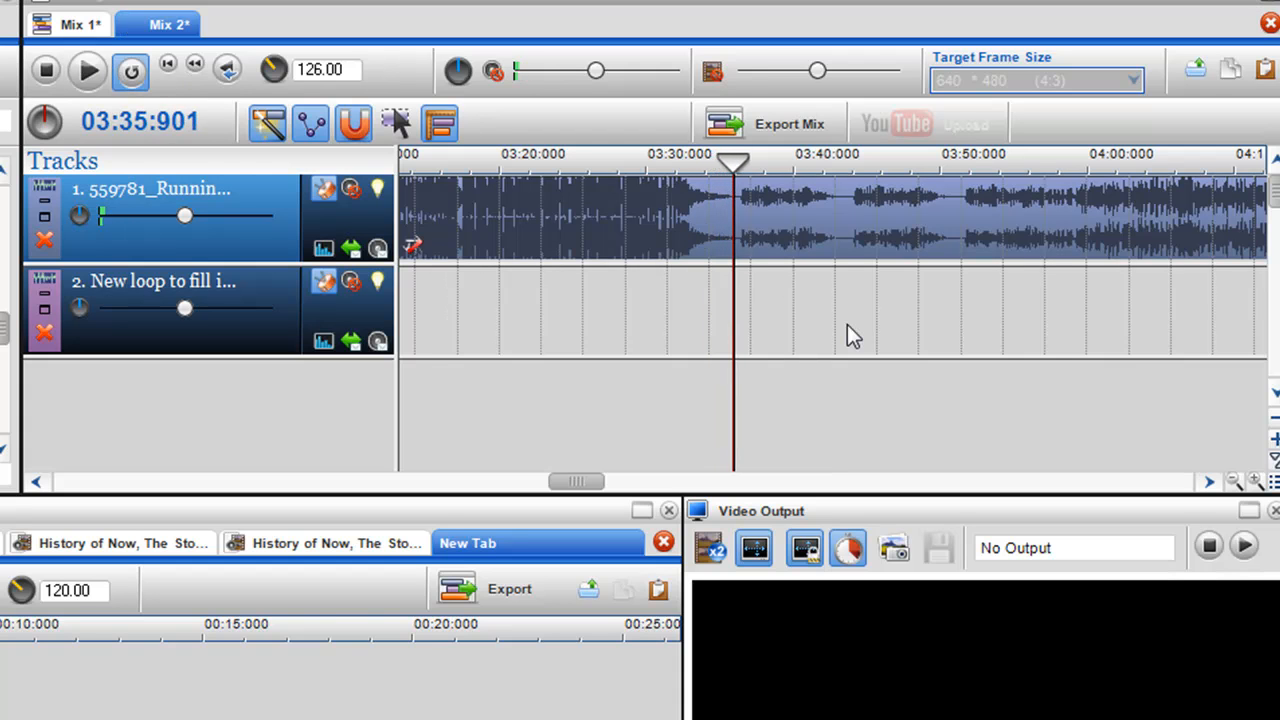
left_click(45, 72)
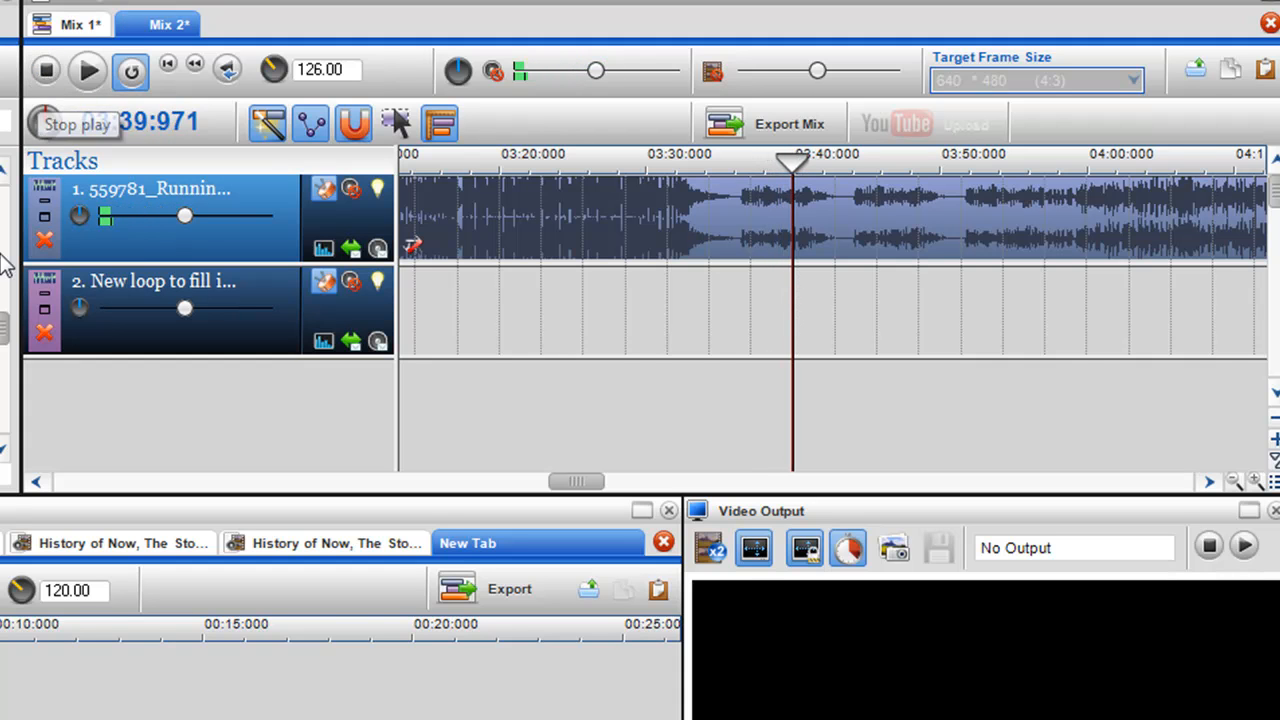
- Place the fill-in loop on track 2 under the long breakdown at about 03:34 and extend it to about 04:23
left_click(707, 325)
left_click_drag(731, 330, 1113, 325)
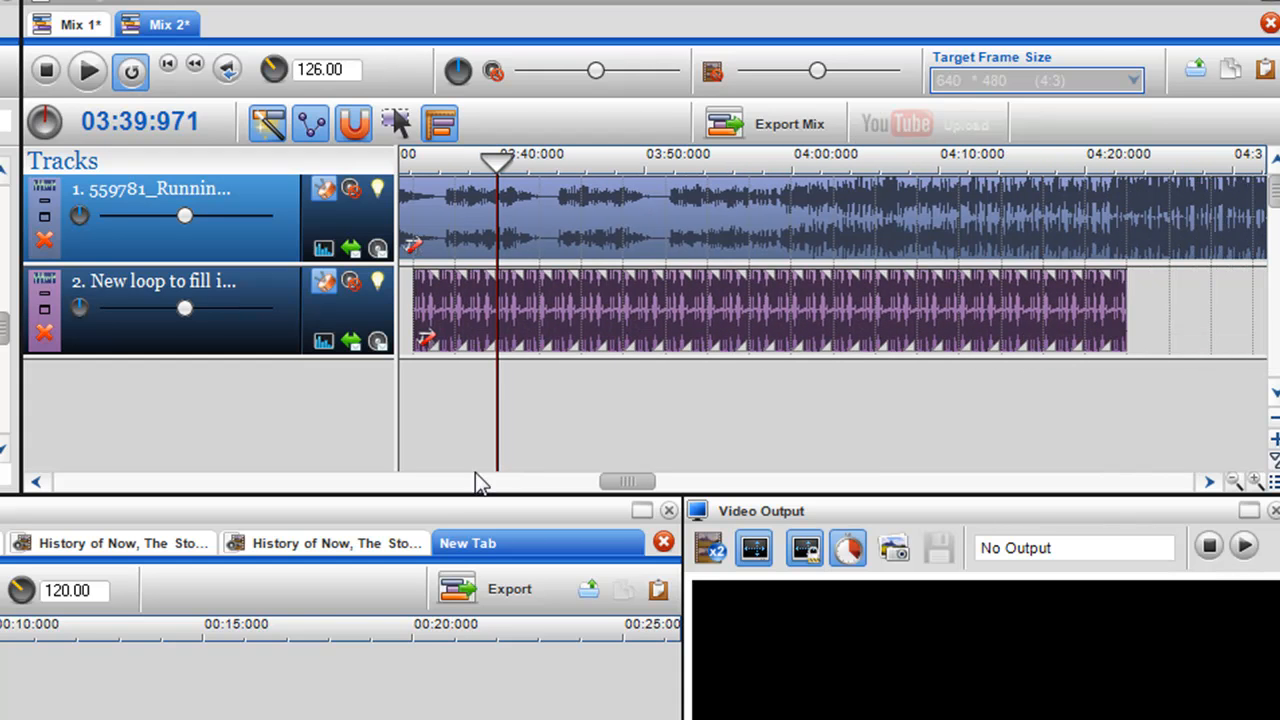
- Play the mix from about 03:30 into the long breakdown to check how the added loop fills it
left_click_drag(643, 481, 611, 481)
left_click(499, 348)
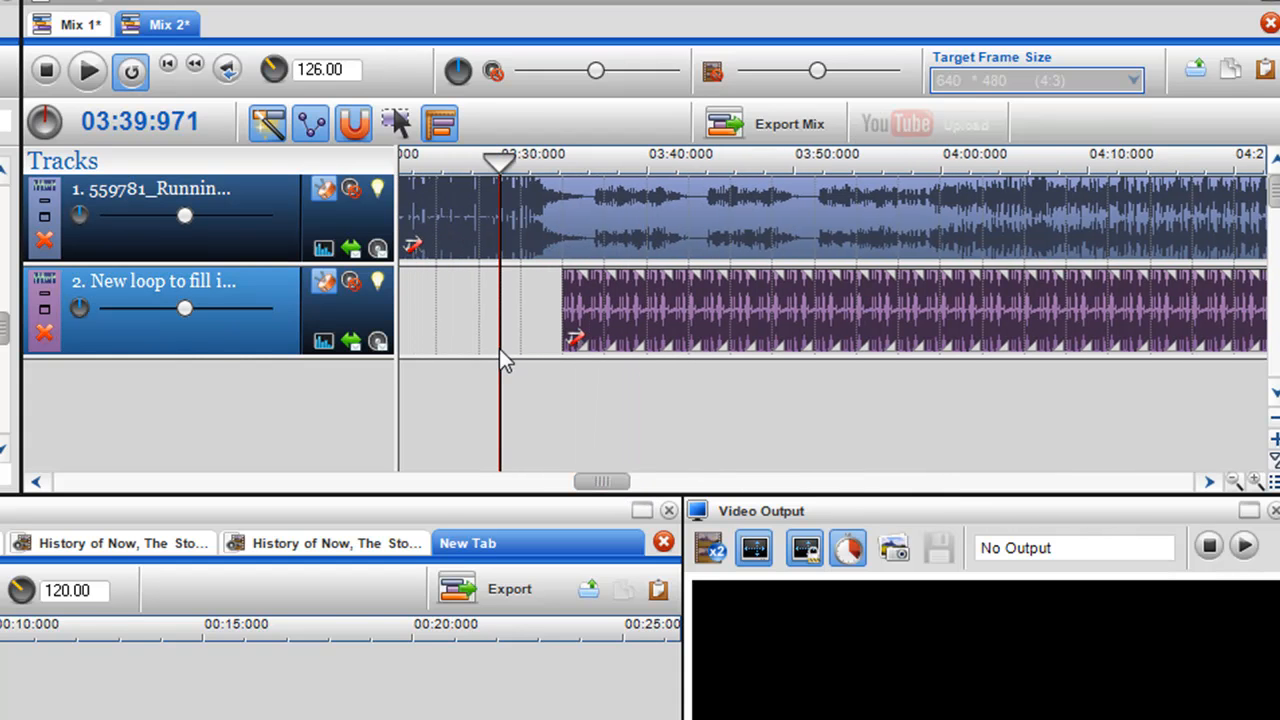
left_click(88, 70)
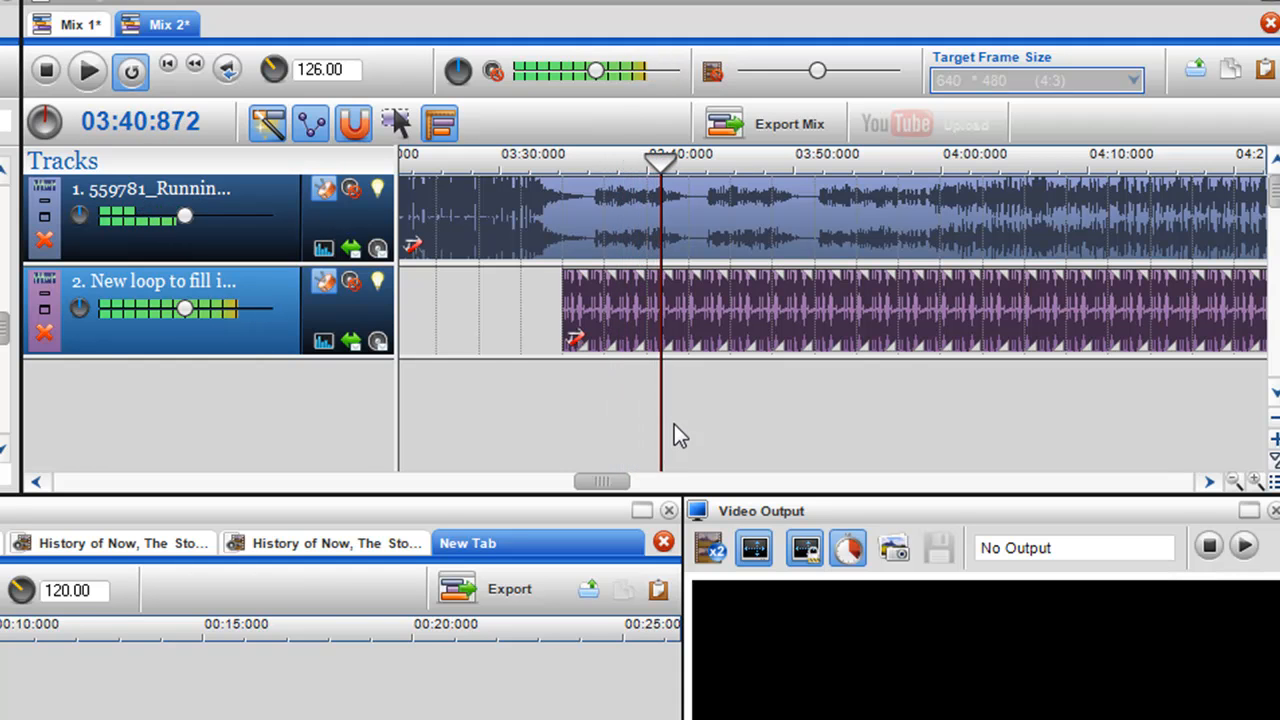
- Jump the playback to about 04:19 to hear the mix pass the end of the long loop, and stop it
scroll(1074, 403, "down", 3)
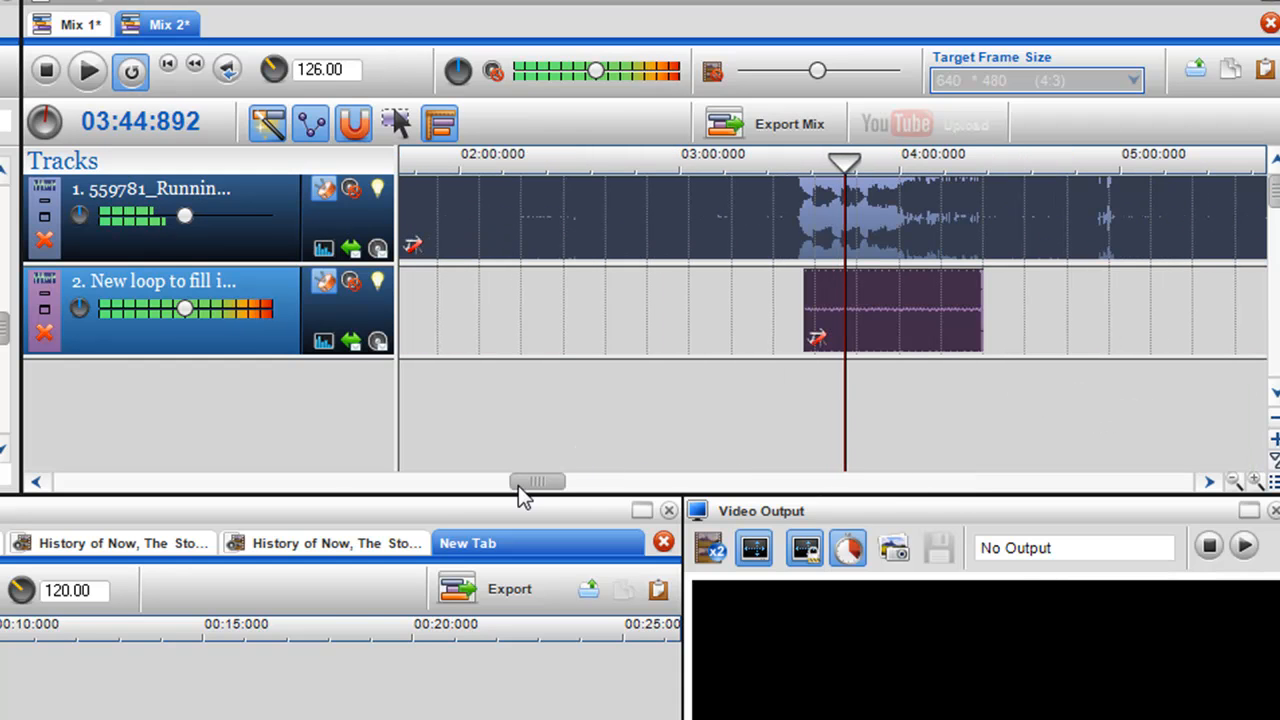
left_click_drag(535, 497, 636, 496)
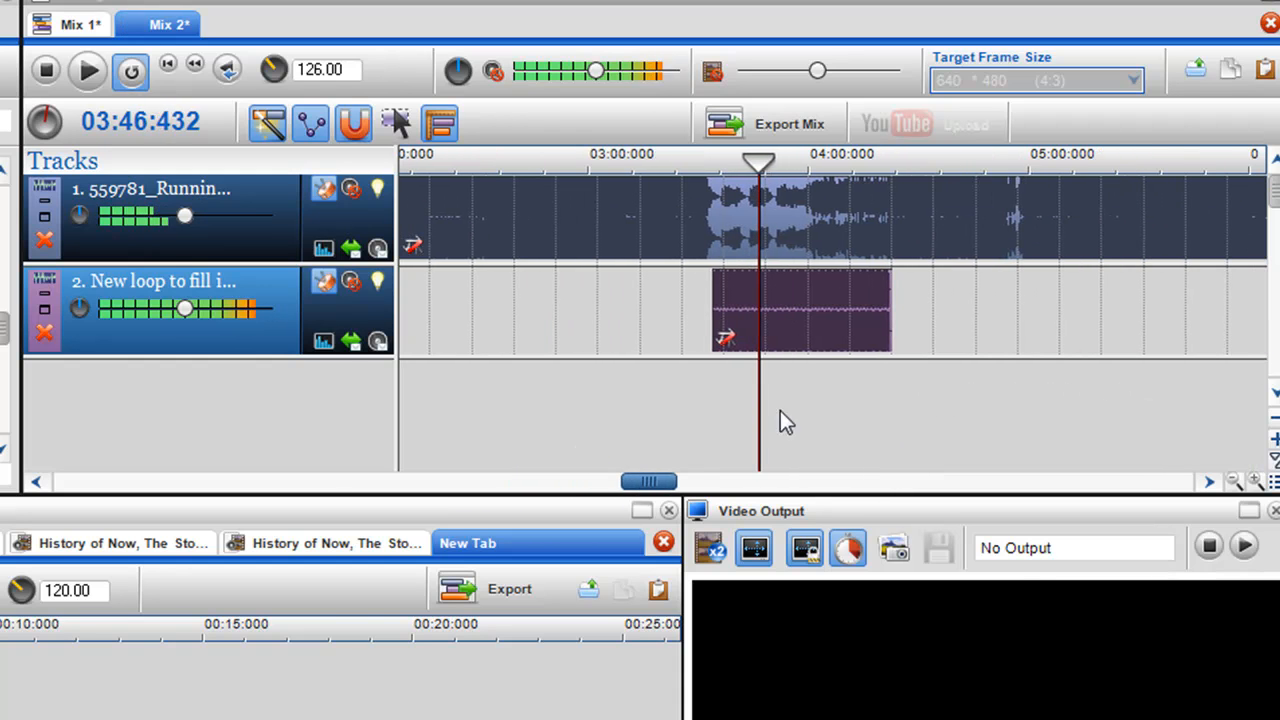
left_click(878, 375)
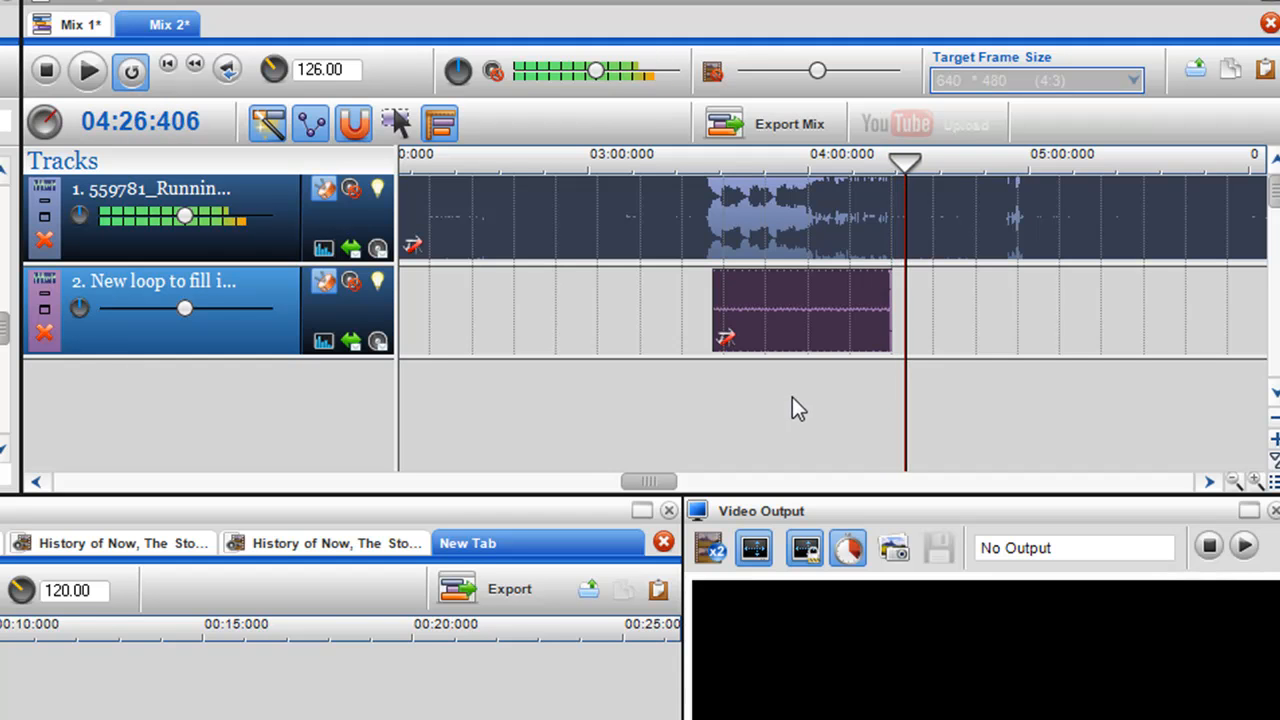
scroll(562, 276, "down", 2)
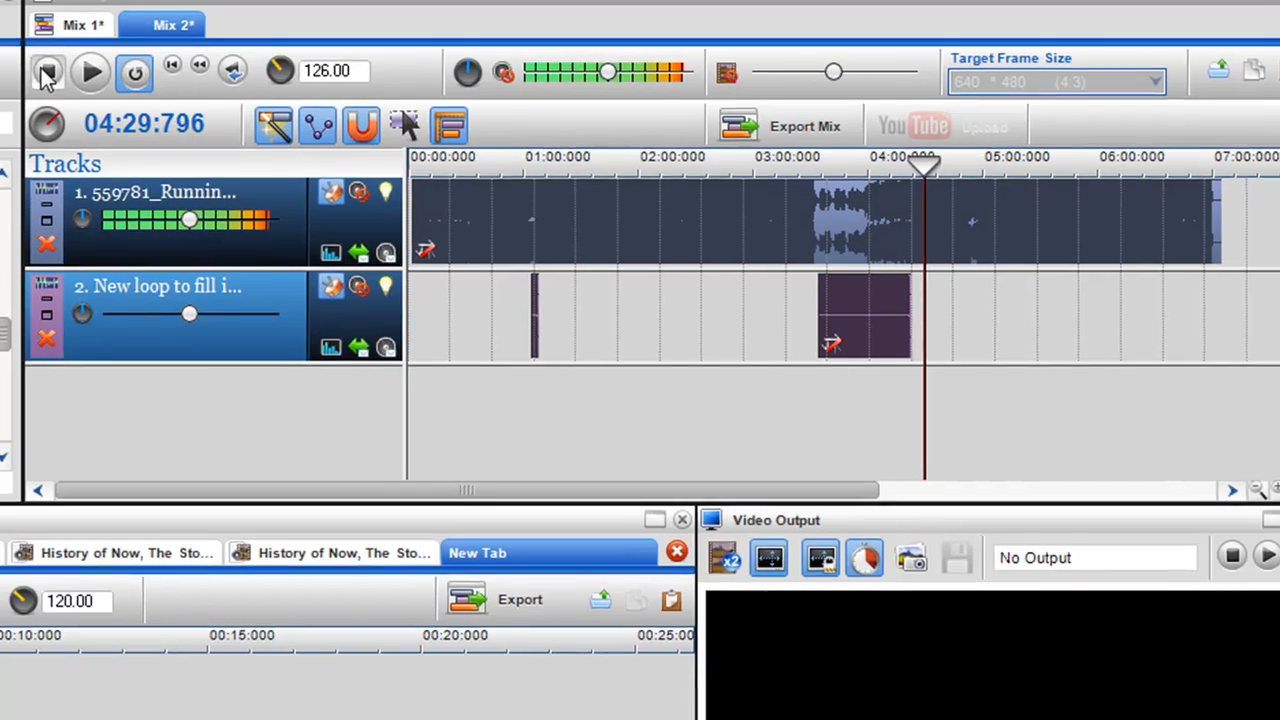
left_click(95, 73)
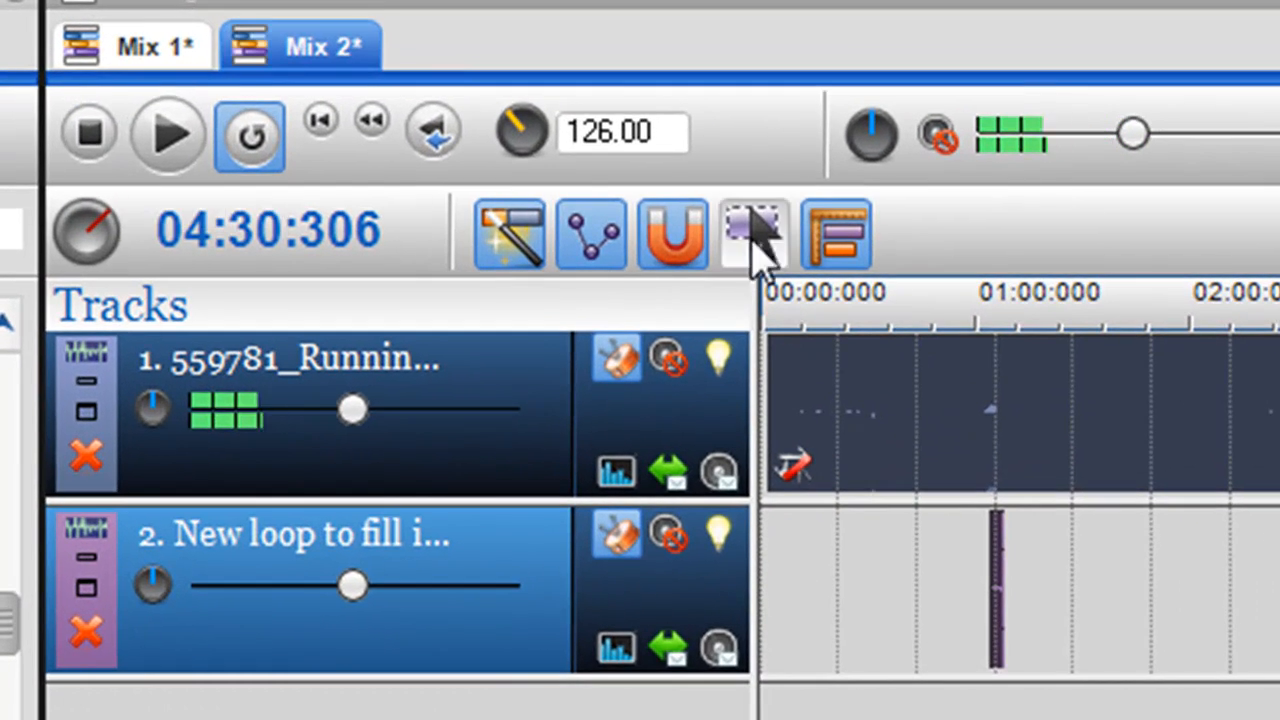
- Select all segments on both tracks with the selection tool and add them to Group 1
left_click(752, 238)
left_click_drag(784, 342, 1143, 335)
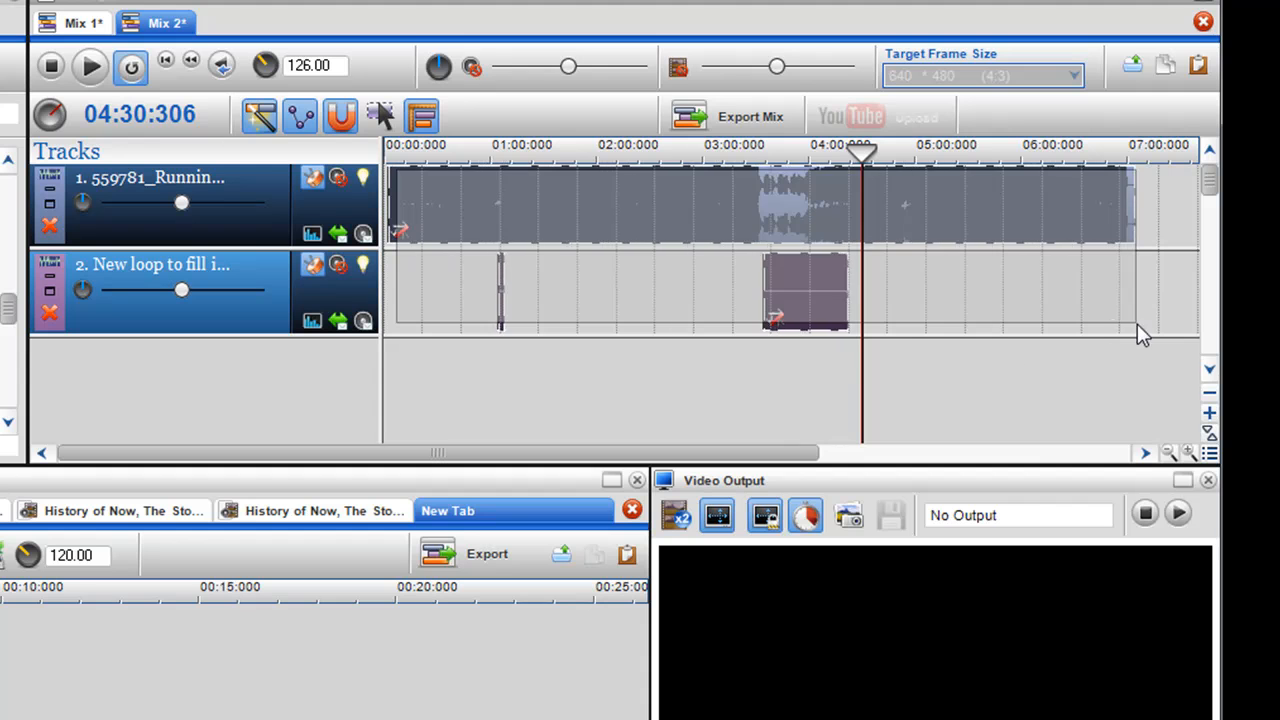
right_click(788, 267)
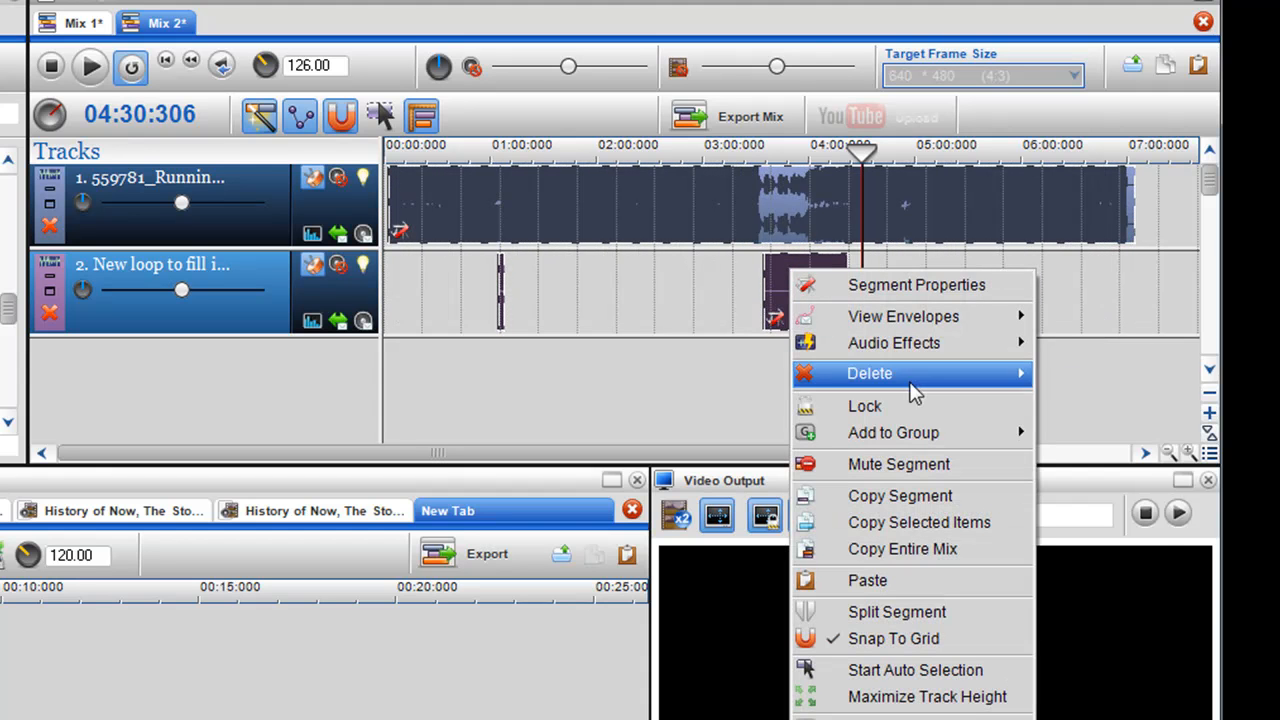
mouse_move(1005, 432)
left_click(1068, 436)
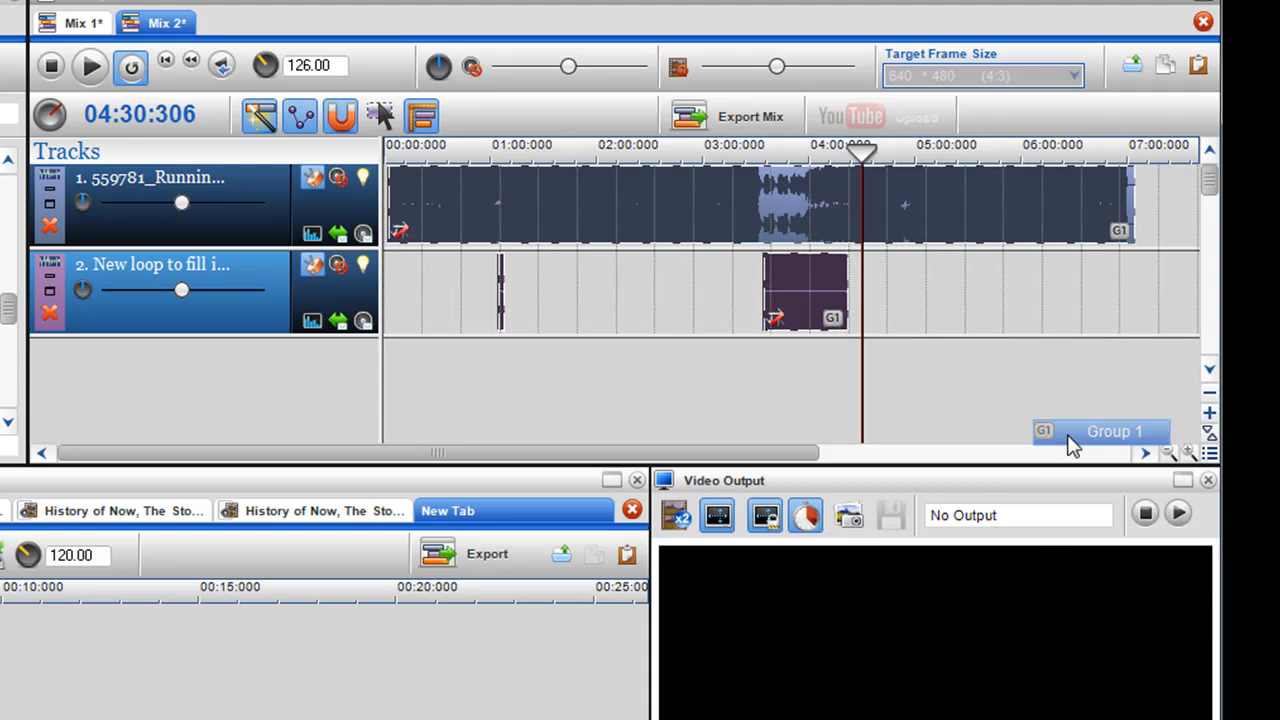
- Move the grouped segments together along the timeline so the track starts at about 00:27
scroll(681, 368, "up", 3)
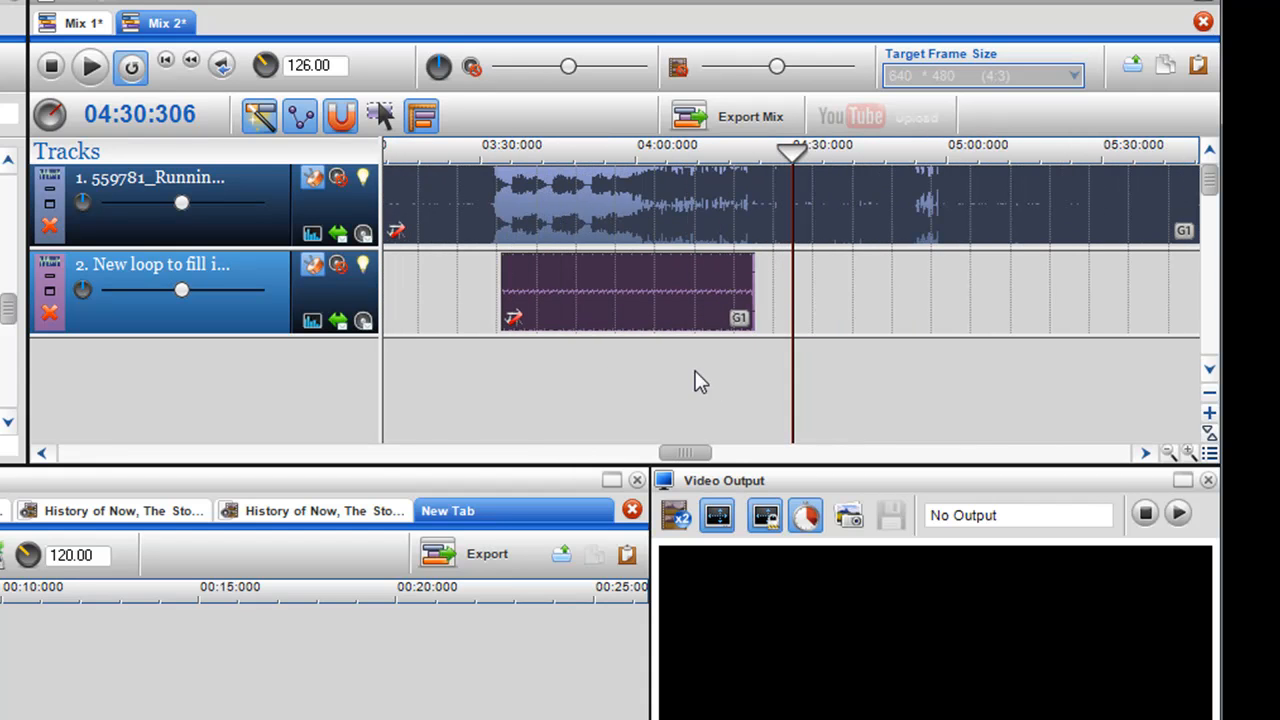
left_click_drag(709, 452, 640, 452)
scroll(597, 364, "down", 3)
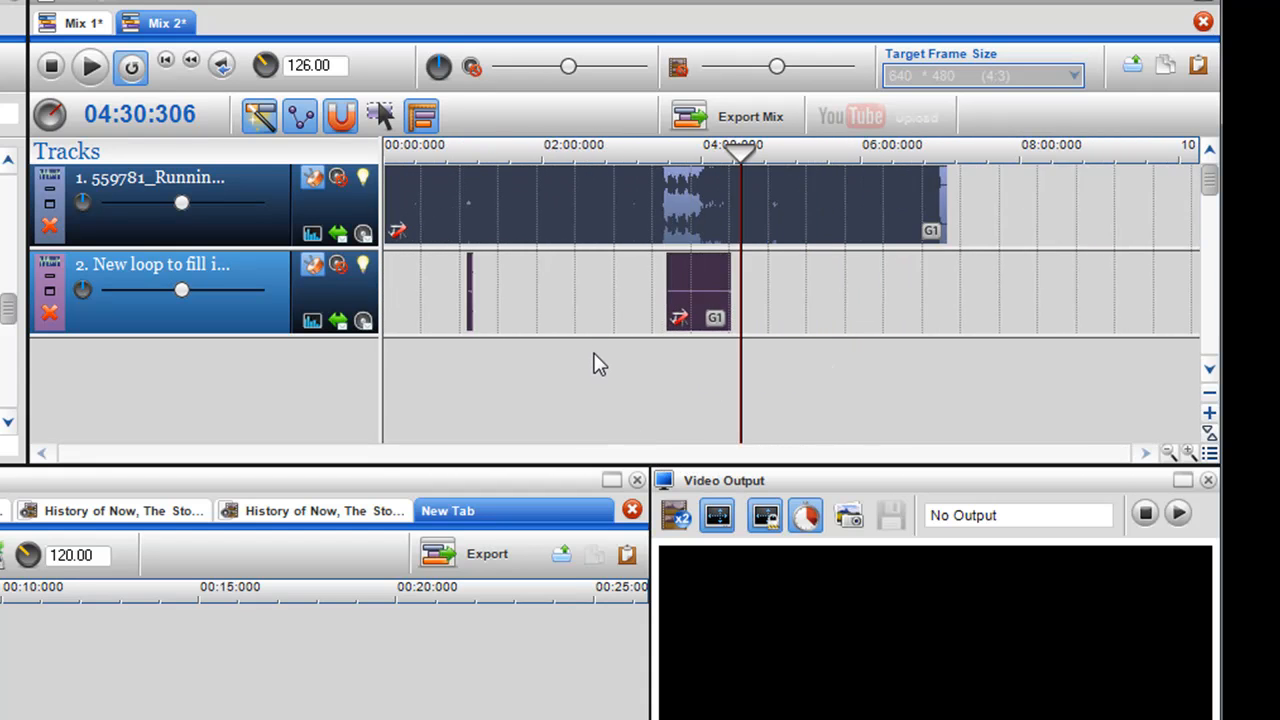
scroll(596, 364, "down", 2)
scroll(594, 363, "up", 2)
left_click_drag(423, 234, 512, 210)
- Play the moved mix from 01:25:714 and from about 03:58 to check both filled breakdowns, and stop the playback
left_click(498, 352)
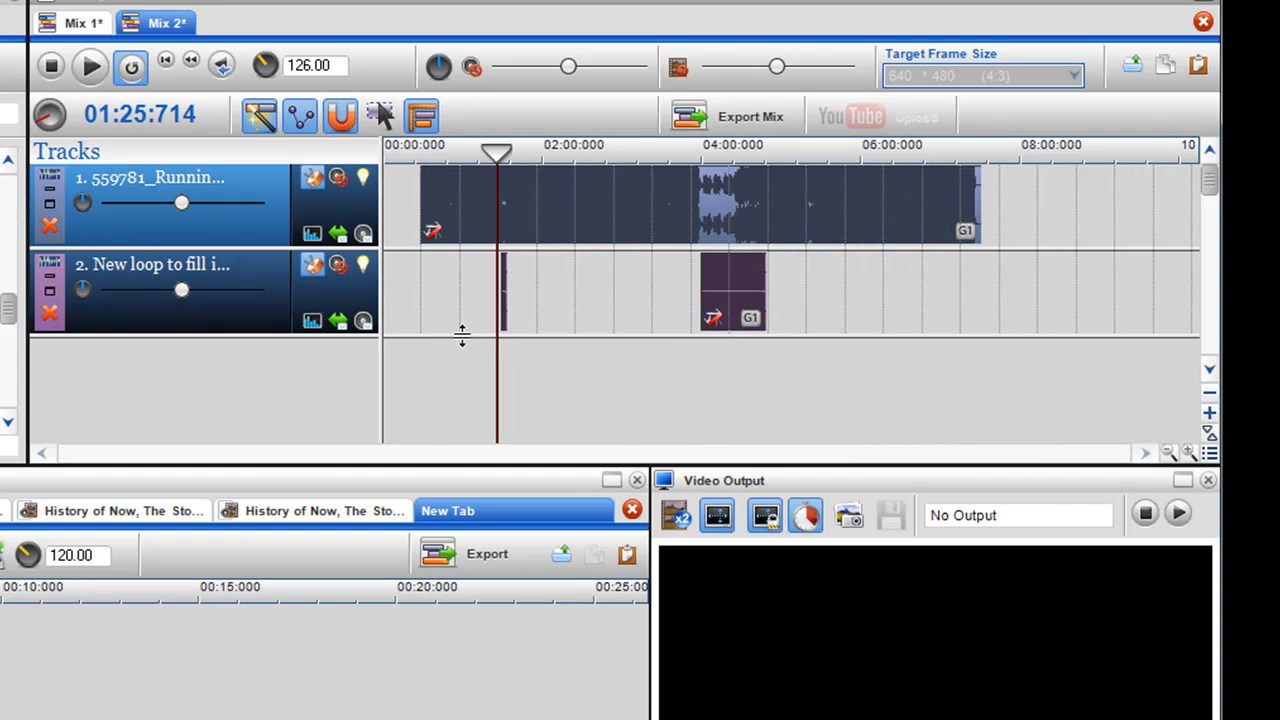
left_click(90, 66)
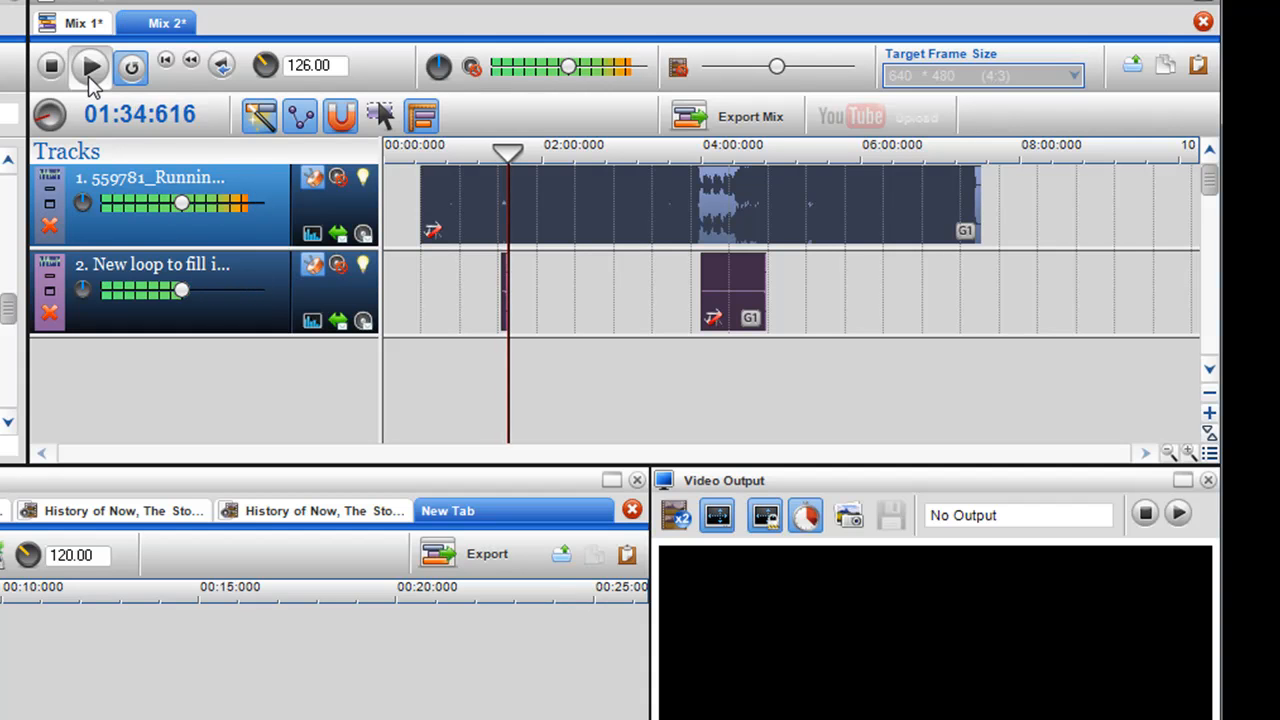
left_click(700, 360)
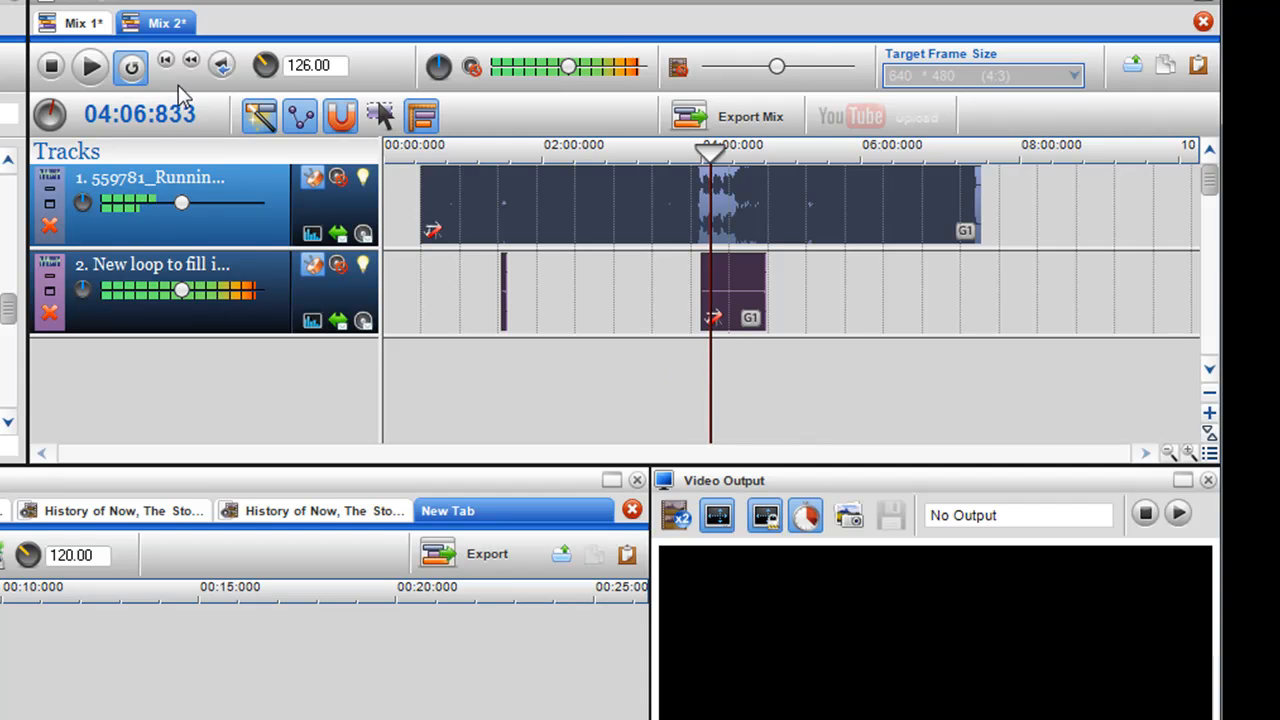
left_click(52, 66)
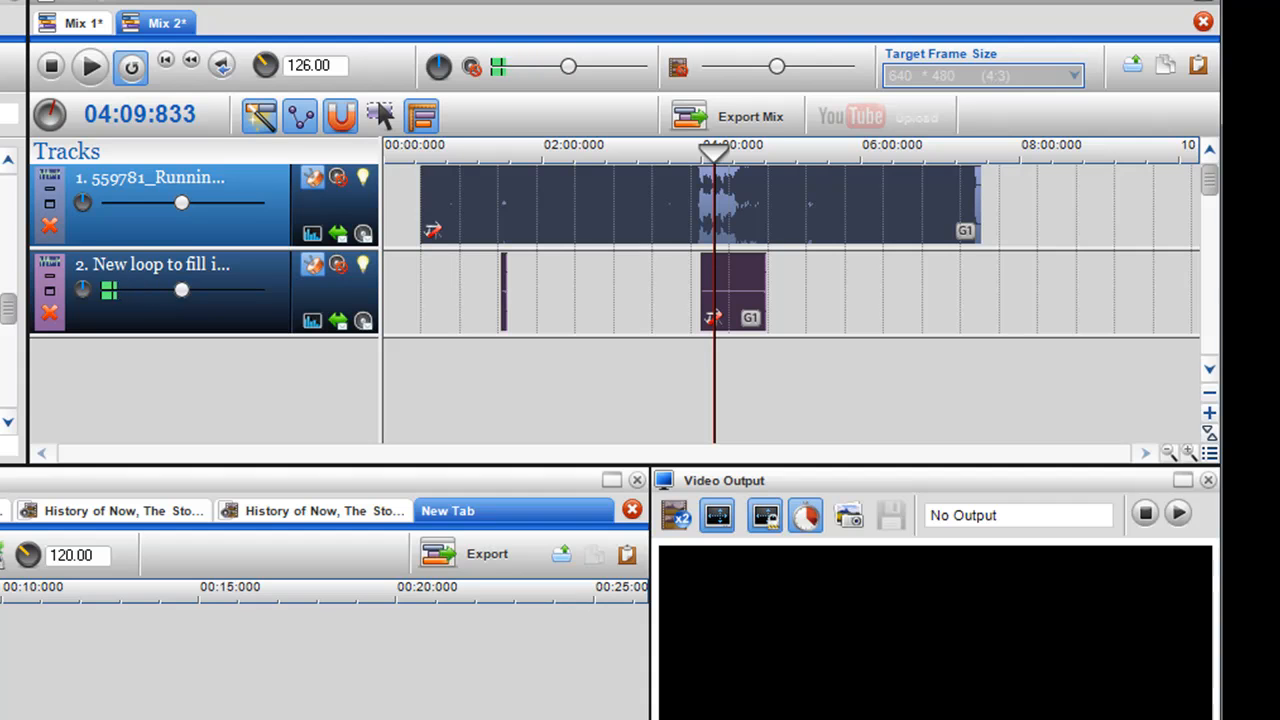